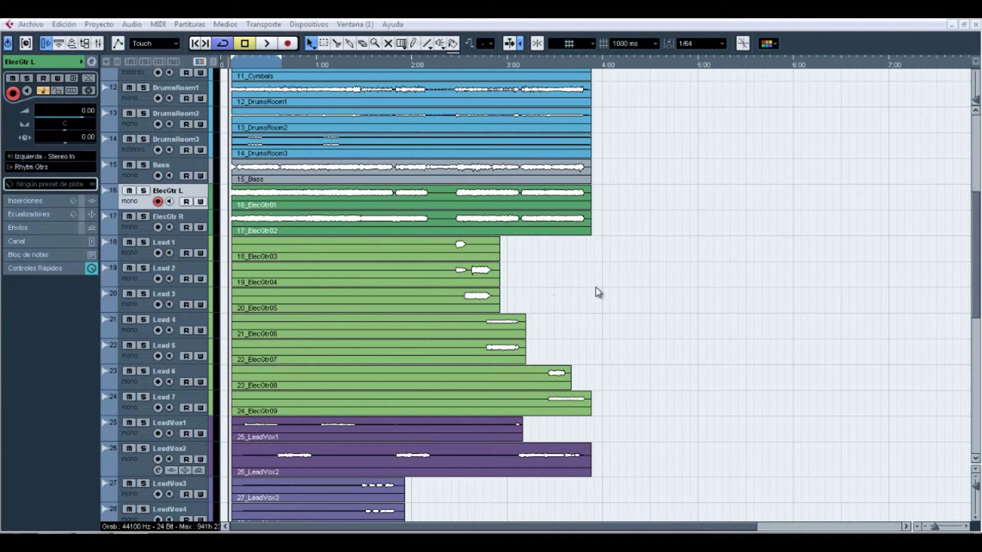
Step: Show the transport panel and solo the ElecGtr L track
key("F2")
scroll(761, 299, "up", 7)
scroll(750, 296, "down", 7)
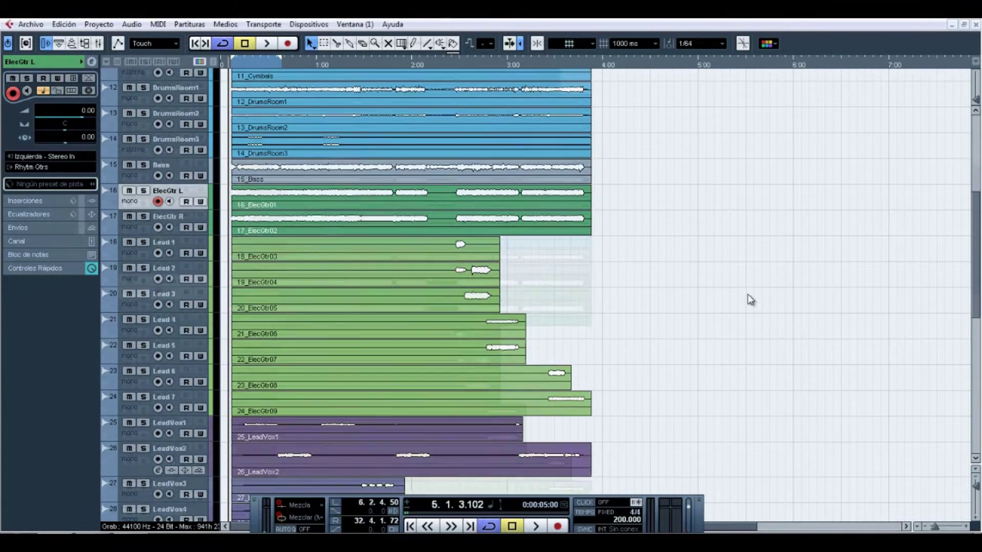
left_click(144, 190)
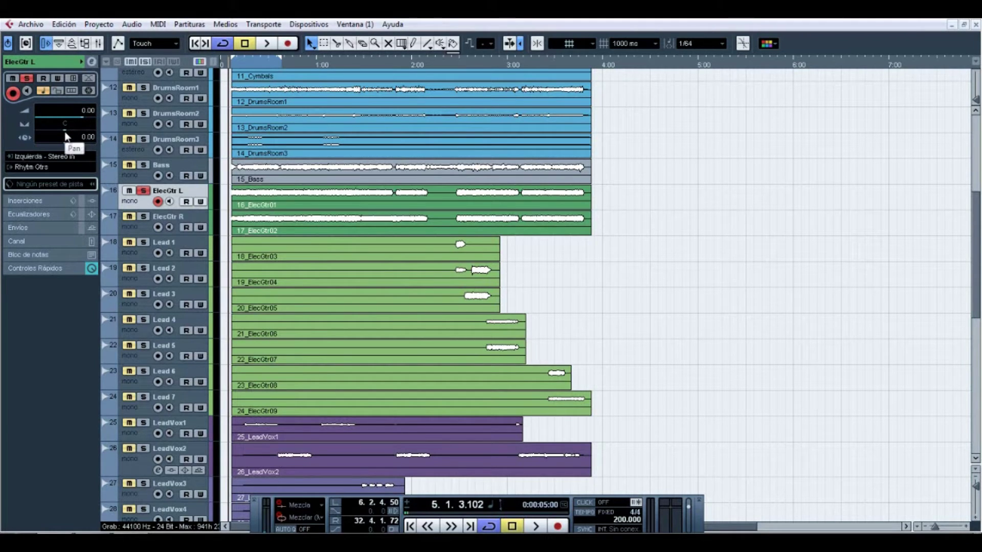
Step: Expand the inserts of ElecGtr L, open the Emissary (2) amp plug-in and reposition its window over the arrangement
left_click_drag(47, 136, 70, 134)
left_click_drag(83, 120, 56, 118)
left_click(36, 201)
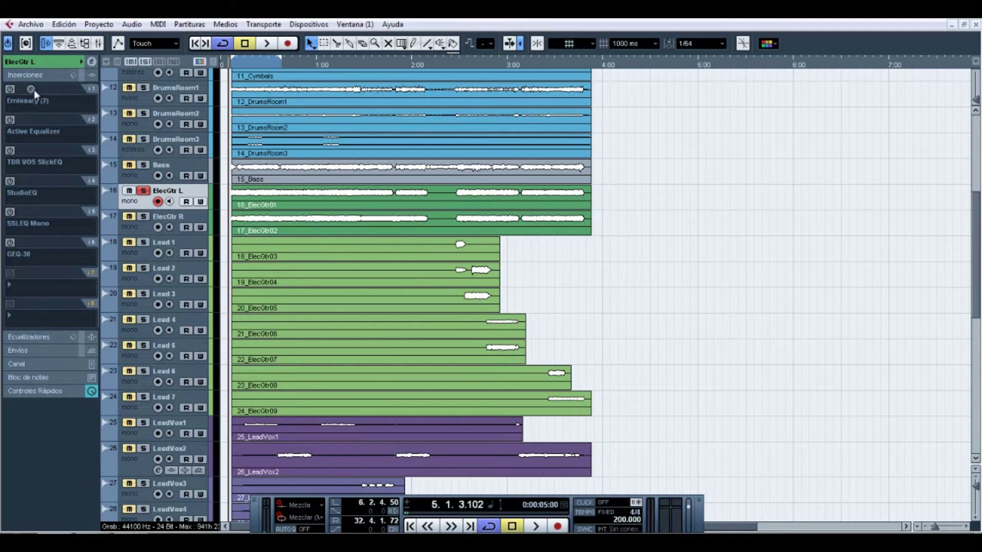
left_click(32, 90)
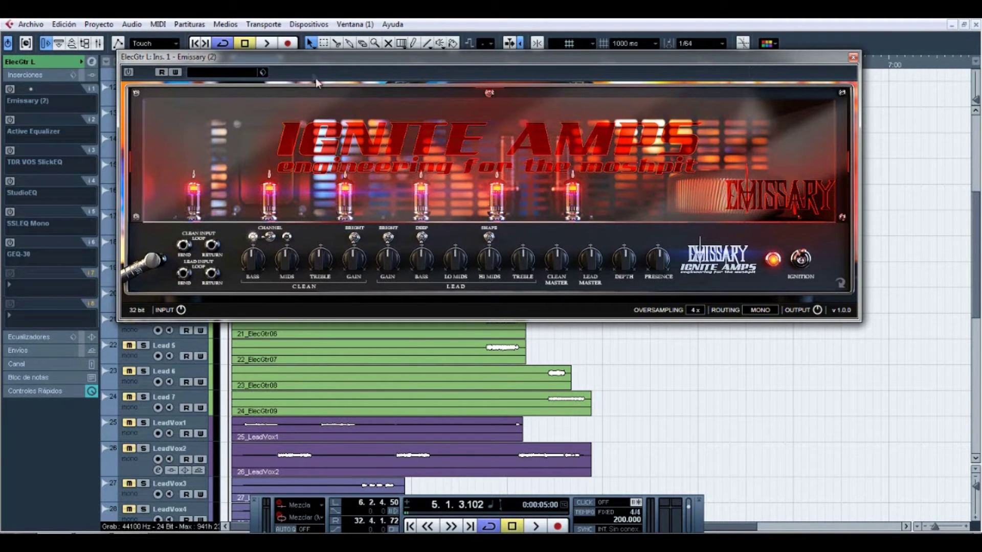
left_click_drag(309, 57, 403, 117)
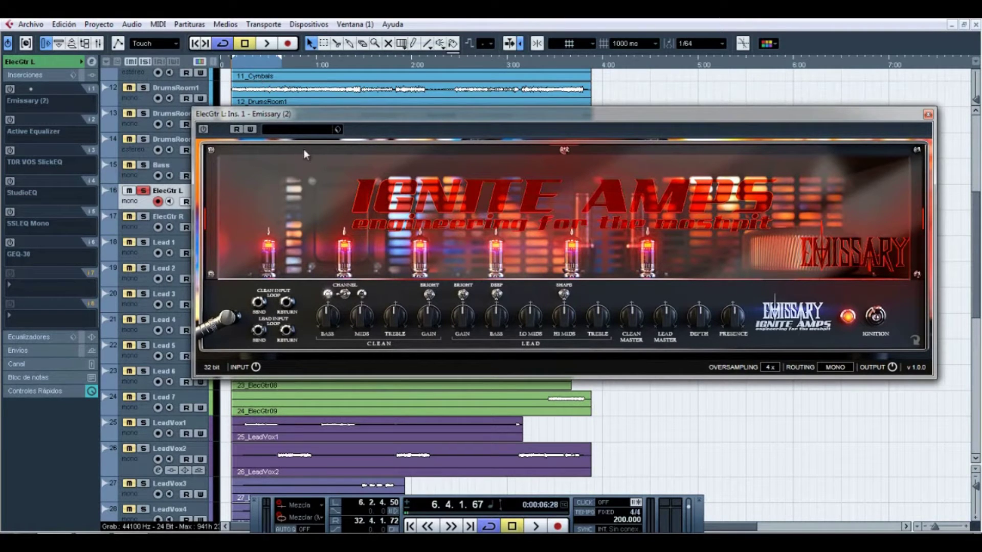
Step: Listen to the soloed guitar through the activated Emissary amp, stopping after a short passage
key("space")
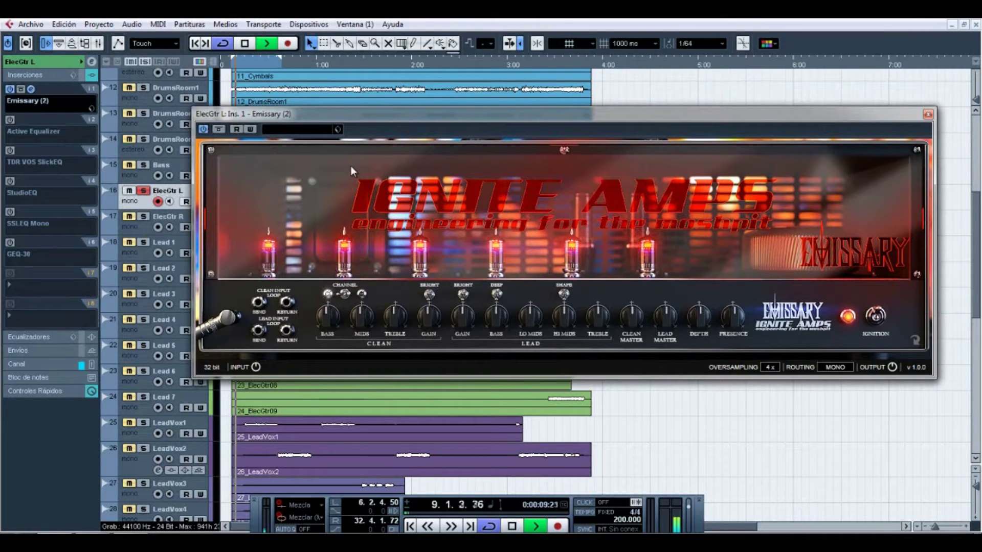
key("space")
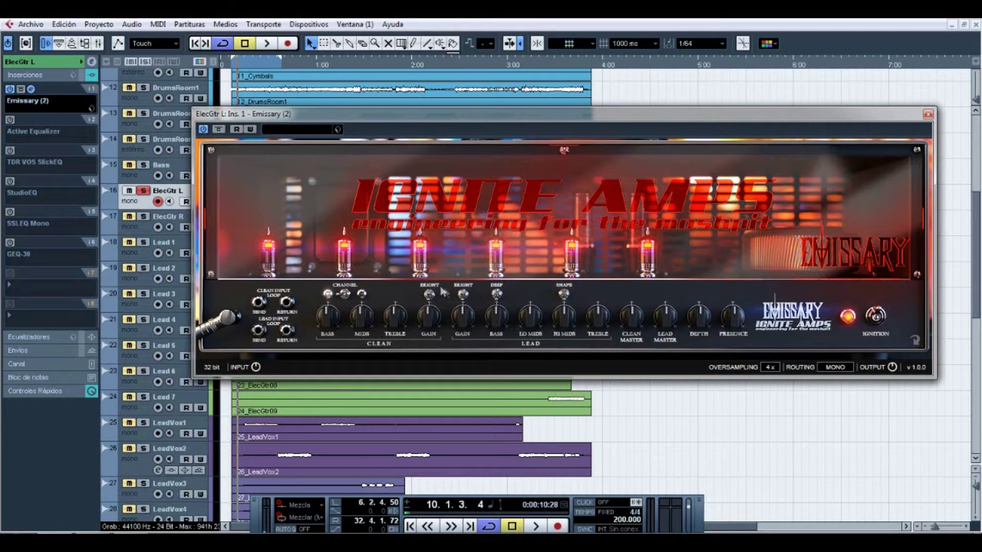
left_click_drag(446, 119, 440, 117)
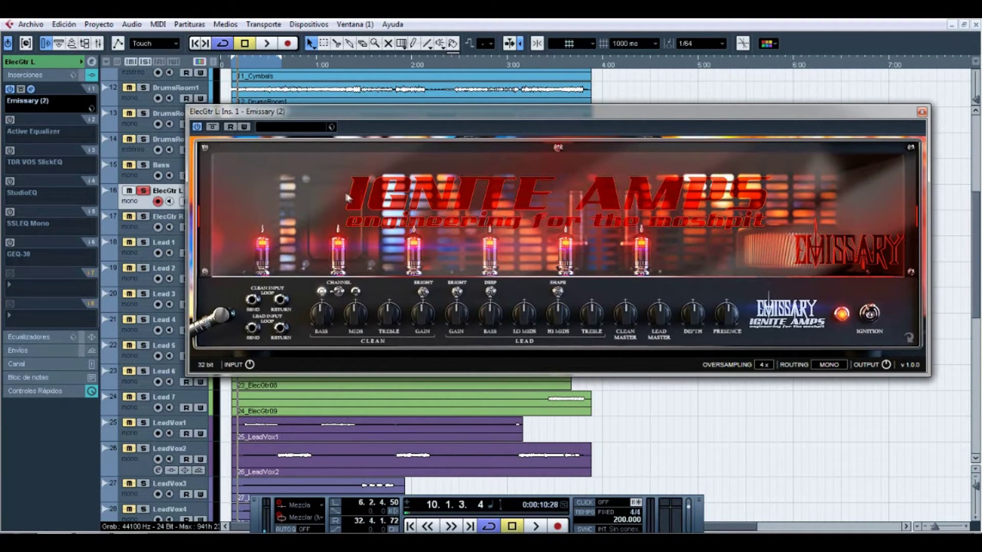
Step: Try changing the clean channel's Bass on the Emissary amp during playback, and restore the knob
key("space")
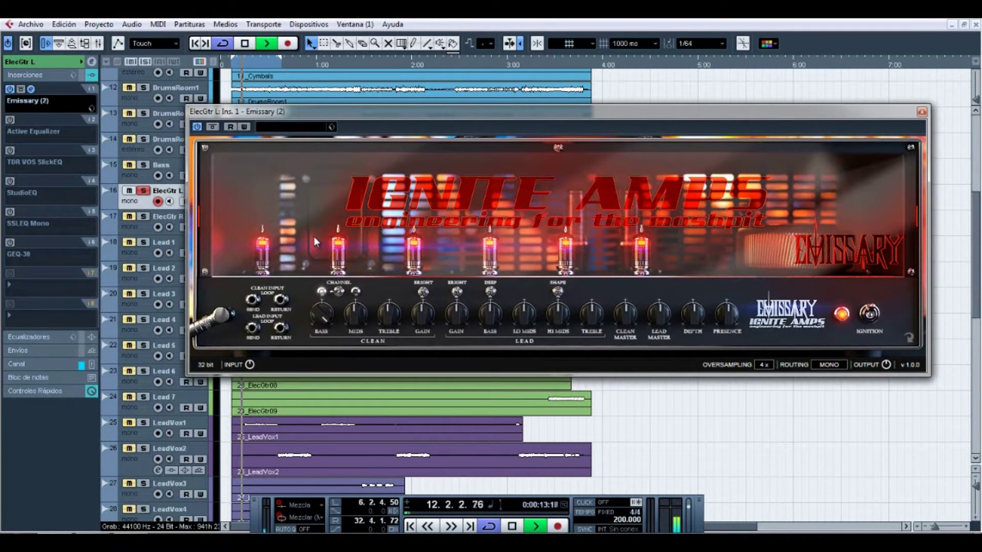
left_click_drag(330, 334, 394, 331)
key("space")
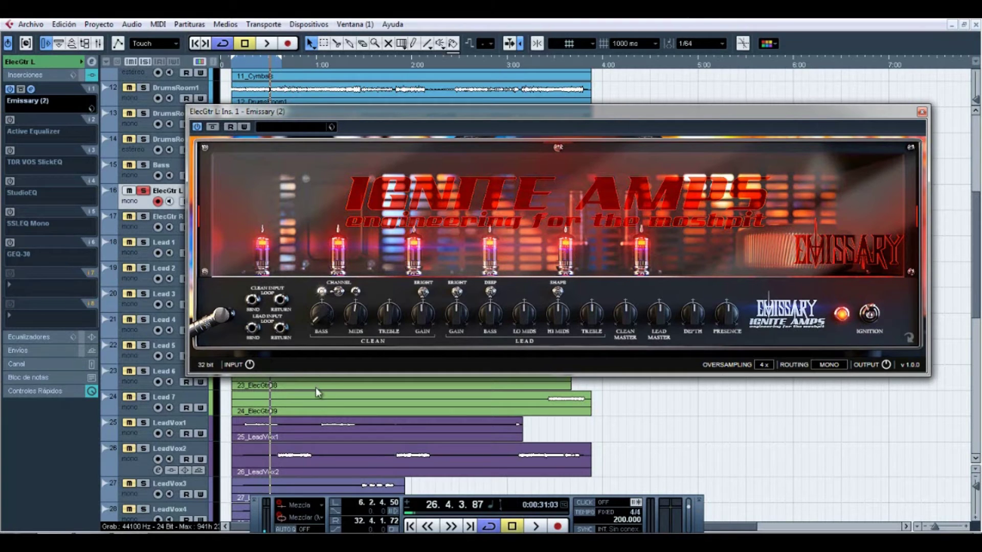
left_click_drag(318, 323, 321, 367)
Step: Bypass and close the Emissary amp, and open the Active Equalizer from the second insert slot of ElecGtr L
left_click(10, 89)
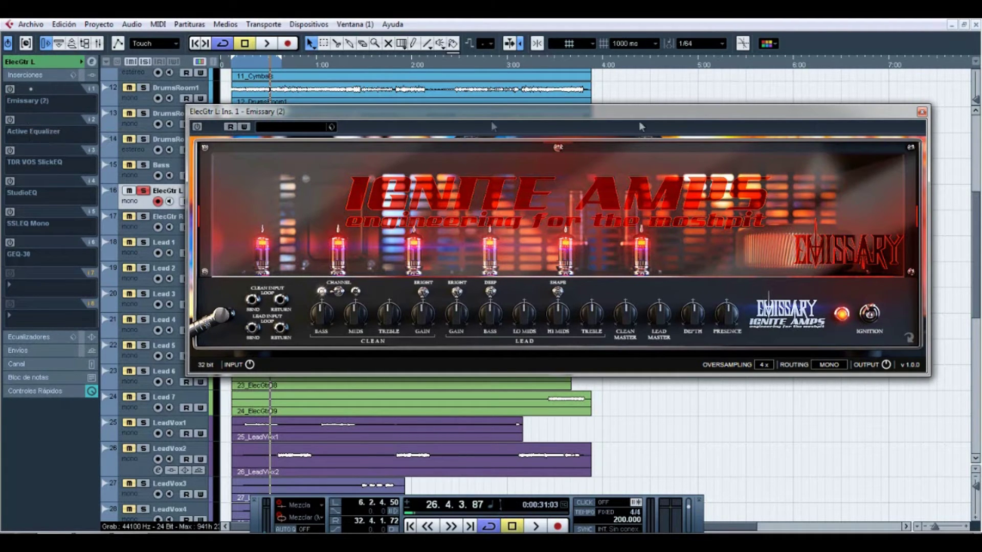
left_click(922, 112)
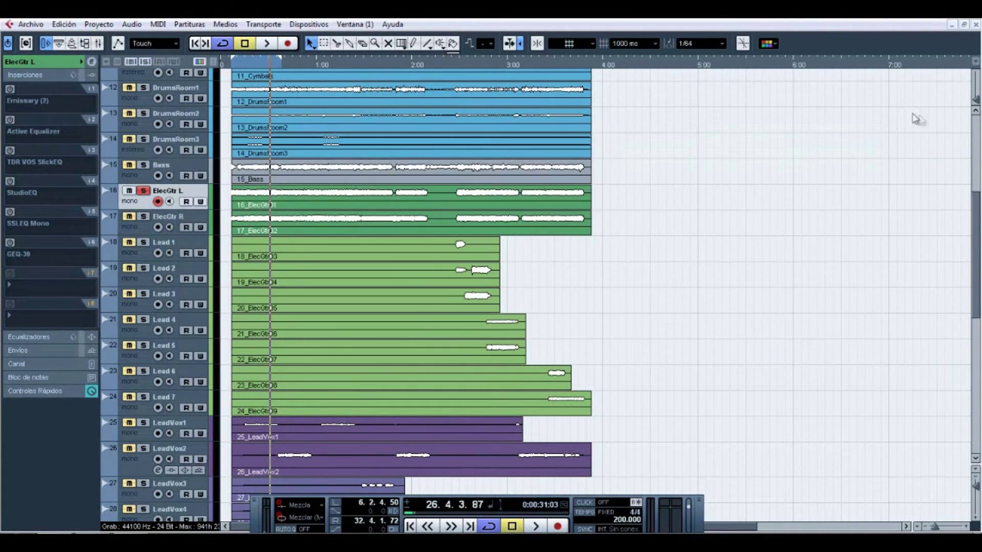
left_click(31, 121)
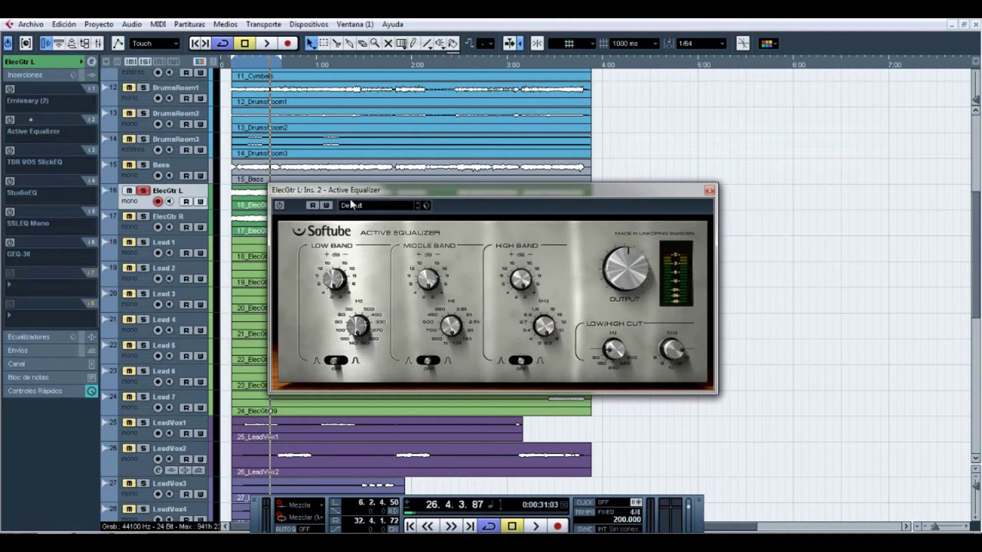
left_click_drag(391, 189, 411, 134)
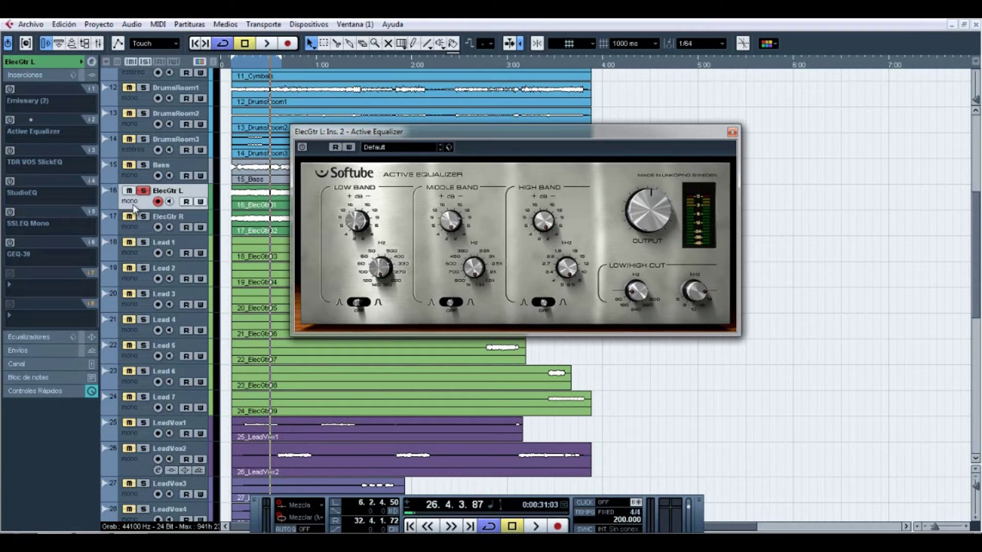
Step: Activate the Active Equalizer and, during playback, enable its low band with a boost near 100 Hz
left_click(10, 120)
double_click(232, 63)
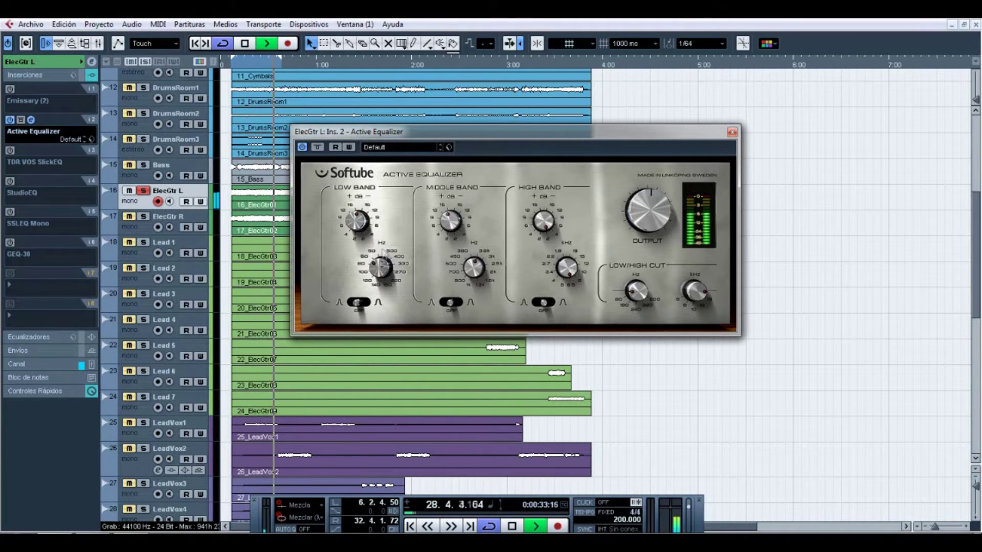
left_click(366, 303)
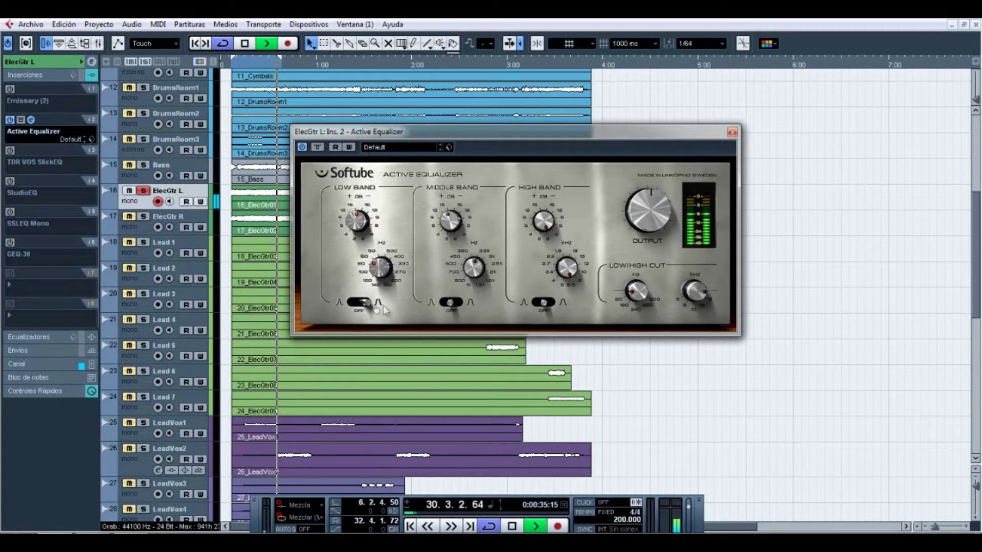
left_click(452, 302)
left_click(452, 302)
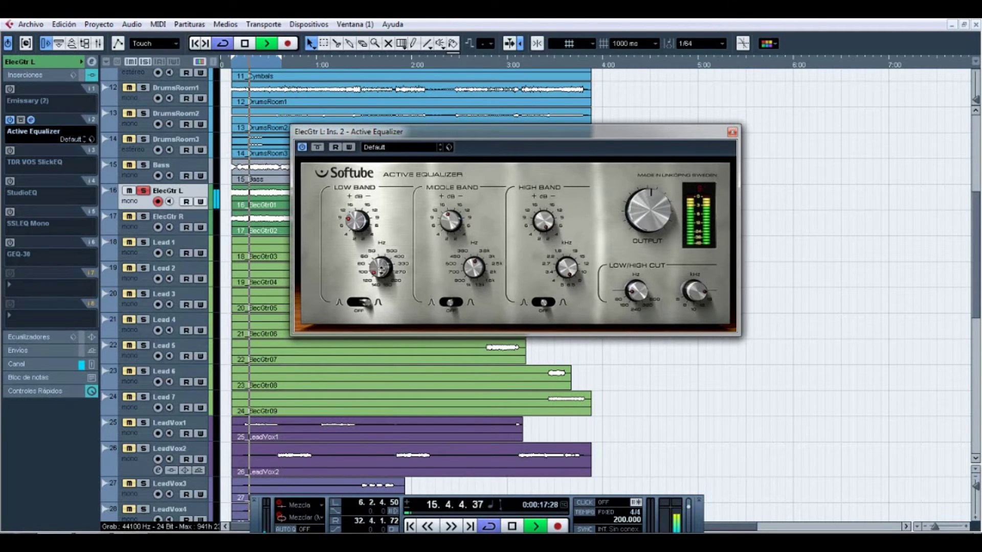
key("space")
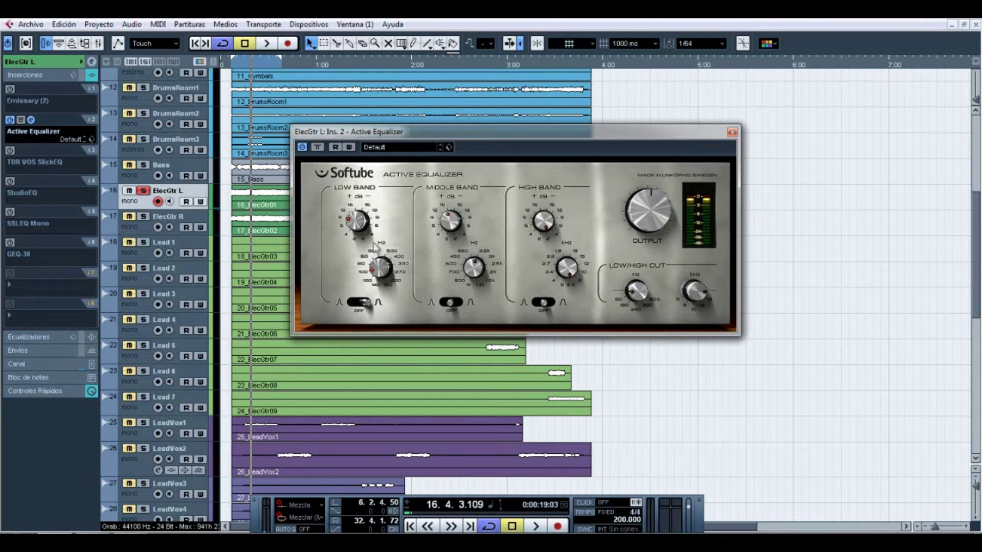
Step: Adjust the Active Equalizer's low-band gain while comparing the band on and off in playback, leaving the band off
left_click(358, 302)
left_click_drag(354, 223, 352, 198)
key("space")
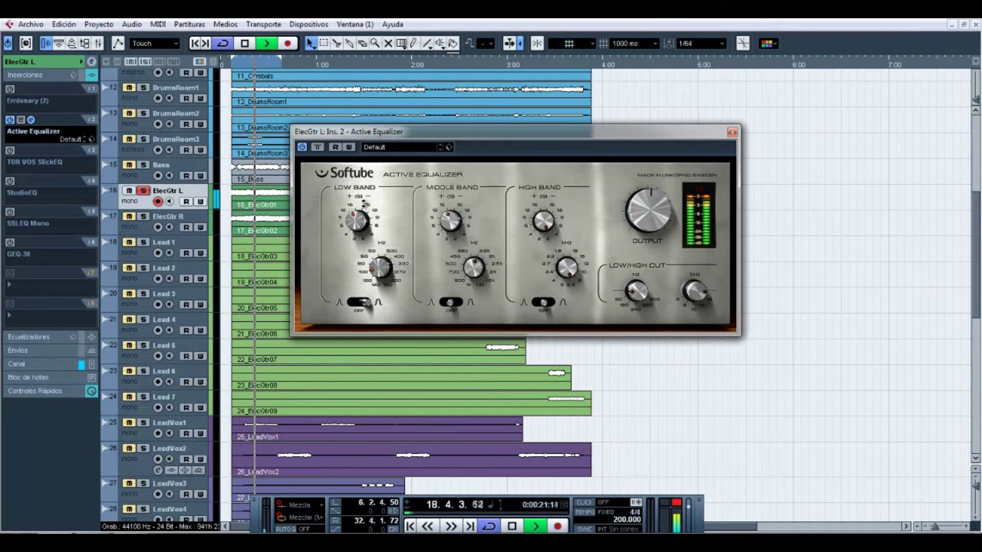
key("space")
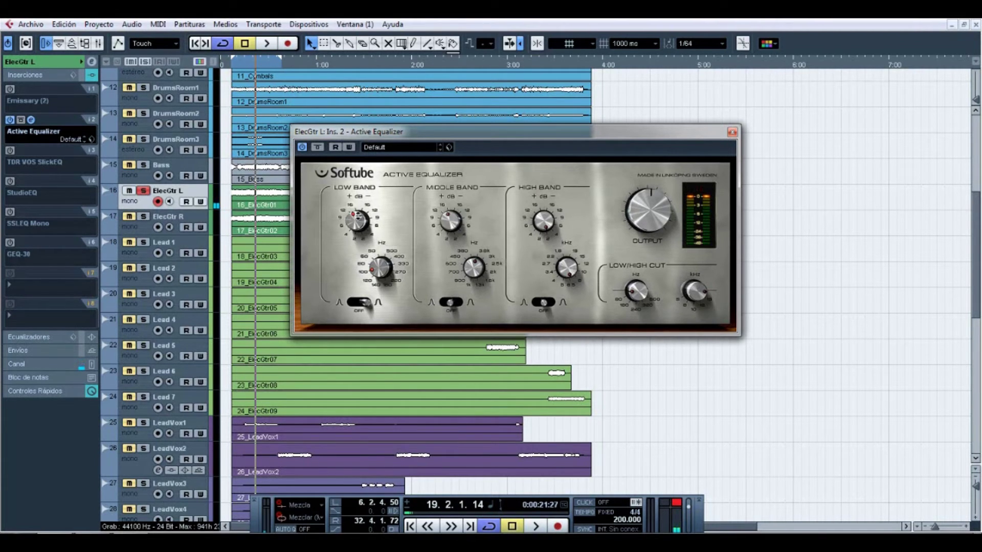
key("space")
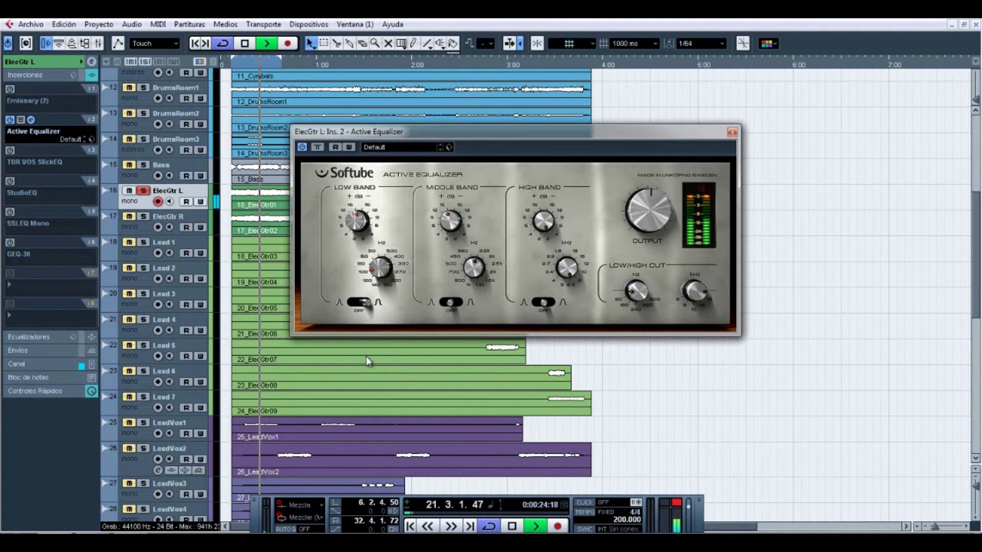
key("space")
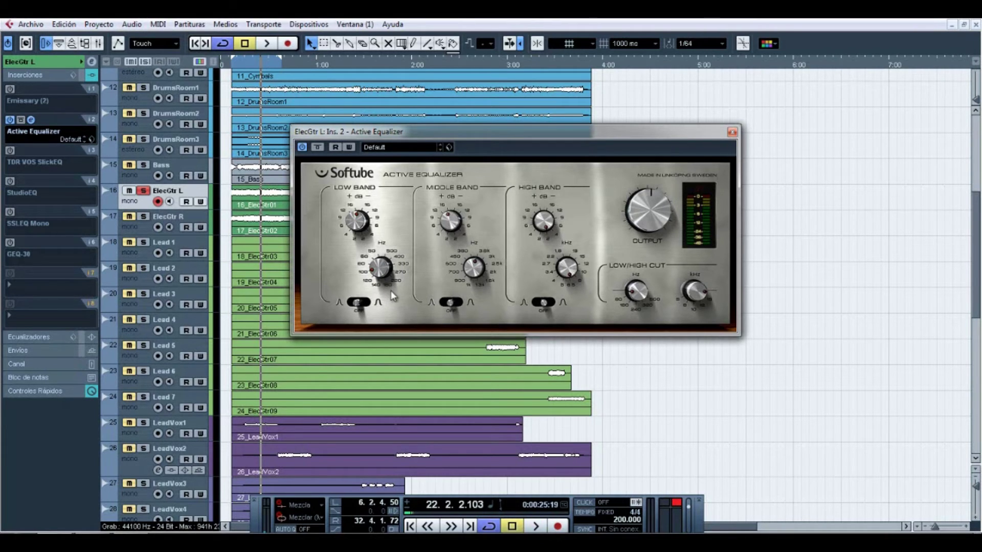
Step: Enable the Active Equalizer's middle band and vary its gain and frequency during playback, leaving the band boosted
left_click(459, 304)
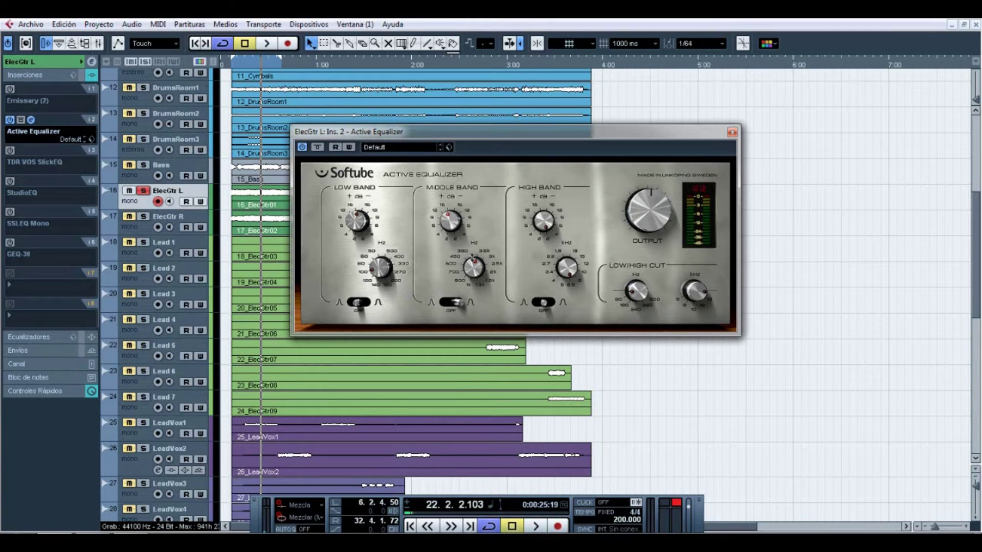
left_click_drag(450, 221, 450, 280)
key("space")
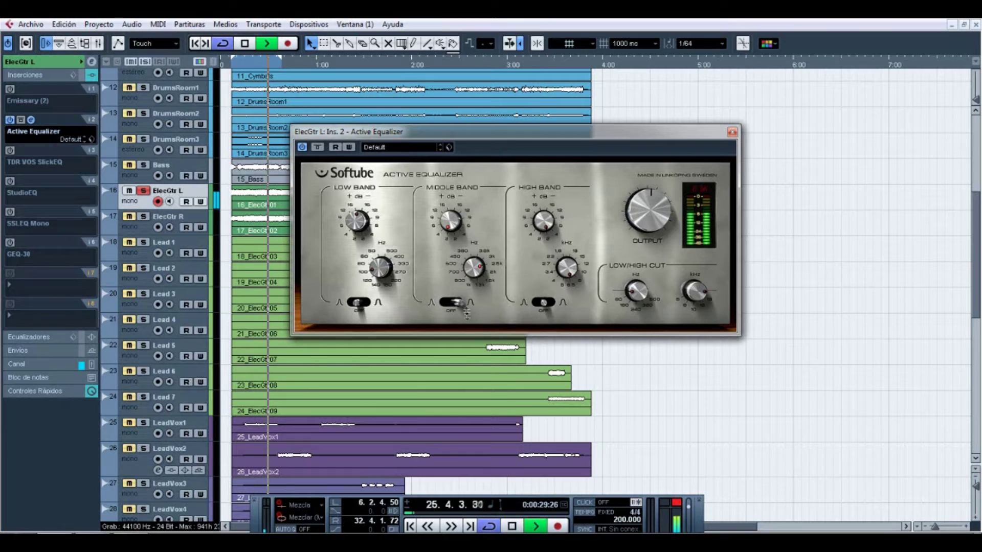
left_click_drag(443, 195, 438, 164)
left_click_drag(473, 267, 468, 221)
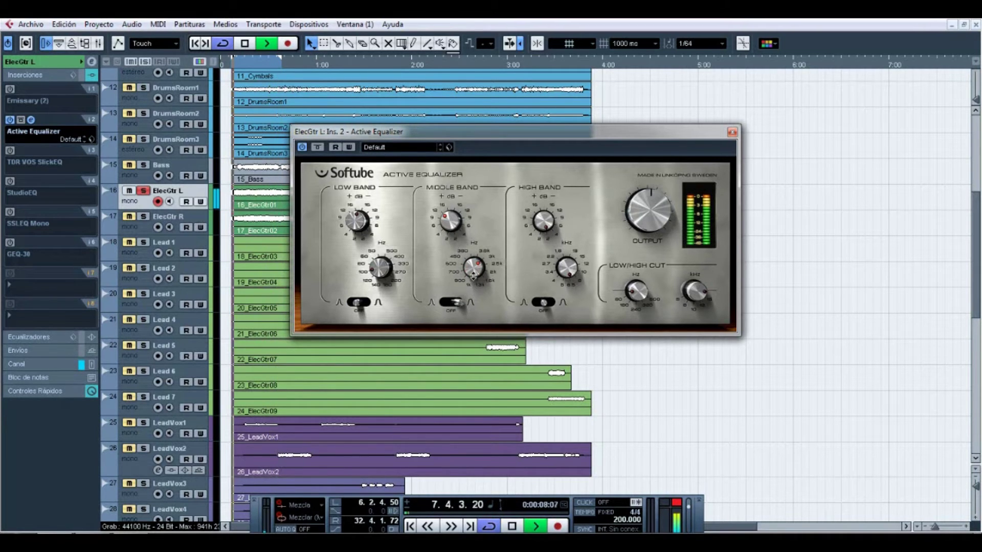
key("space")
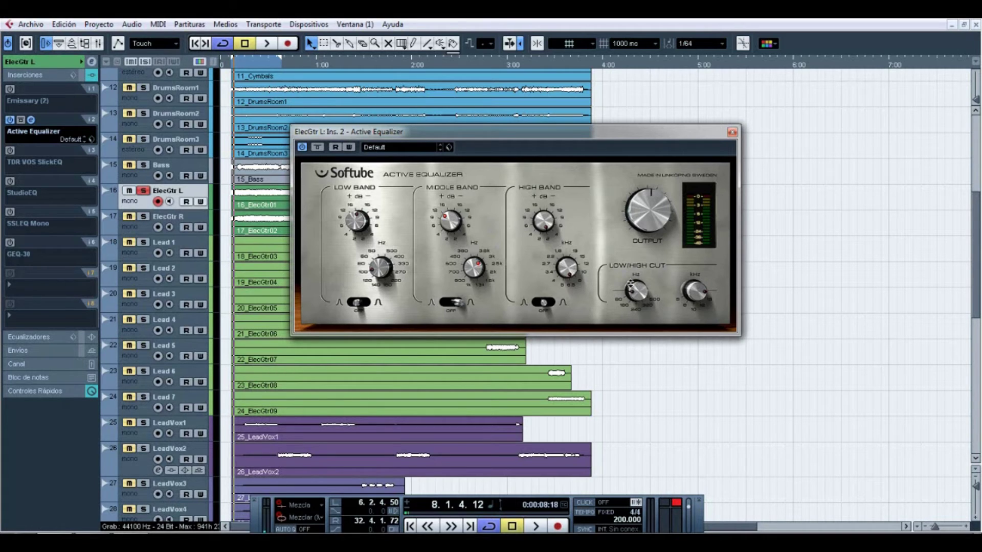
Step: Try the Low Cut and High Cut filters of the Active Equalizer and close its window
left_click_drag(630, 284, 629, 303)
mouse_move(637, 289)
left_mouse_down()
mouse_move(641, 323)
mouse_move(638, 295)
left_mouse_up()
left_click_drag(693, 327, 698, 186)
left_click(732, 134)
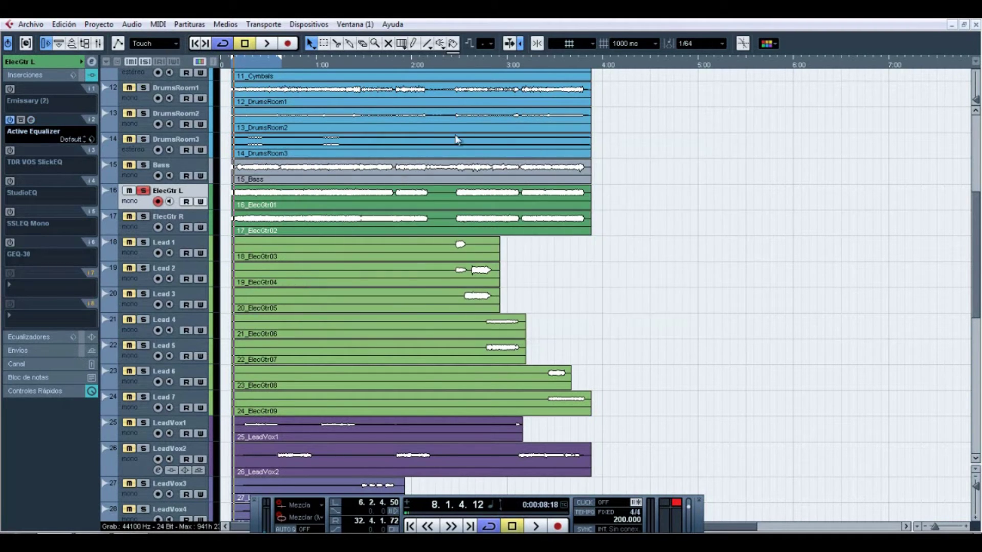
Step: Bypass the Active Equalizer and open the StudioEQ plug-in from the fourth insert slot of ElecGtr L
left_click(16, 133)
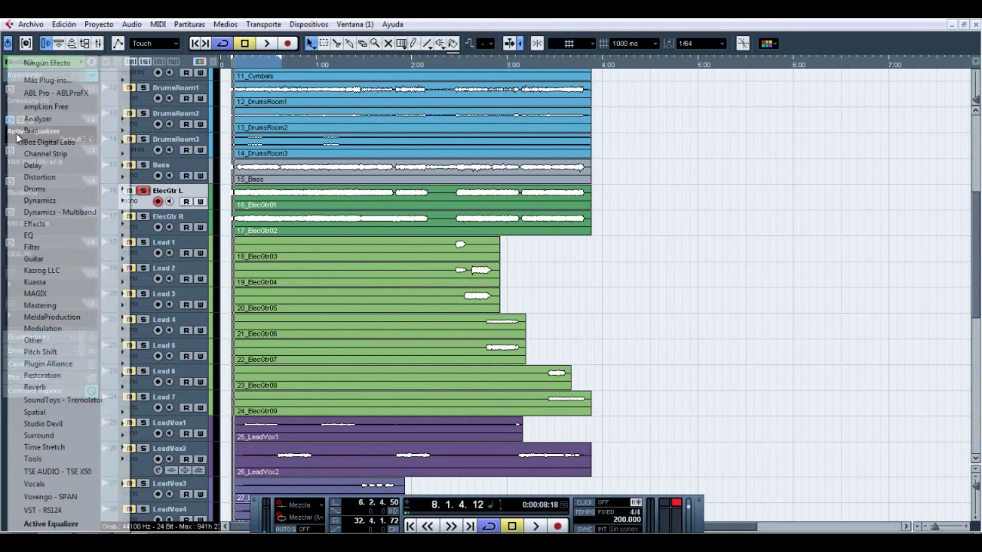
left_click(134, 102)
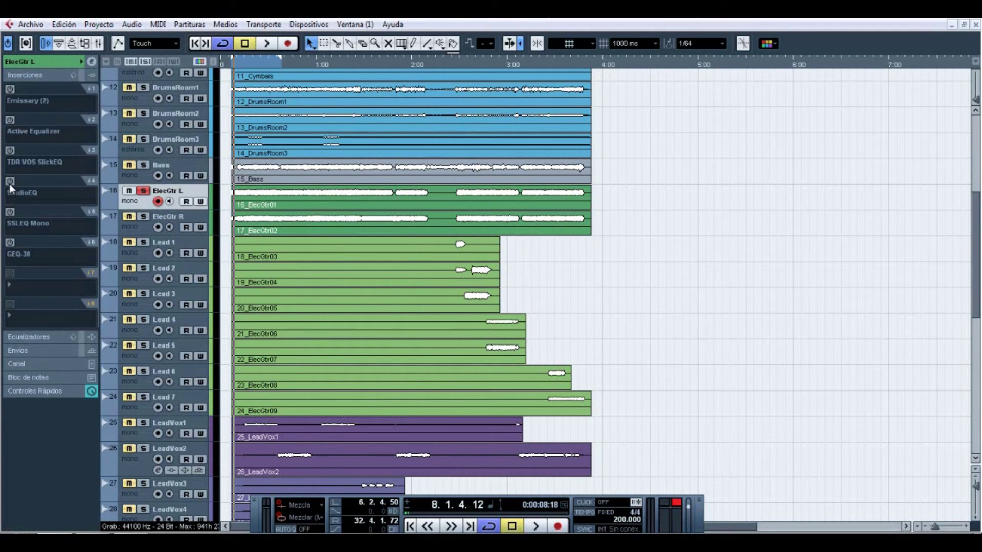
left_click(31, 182)
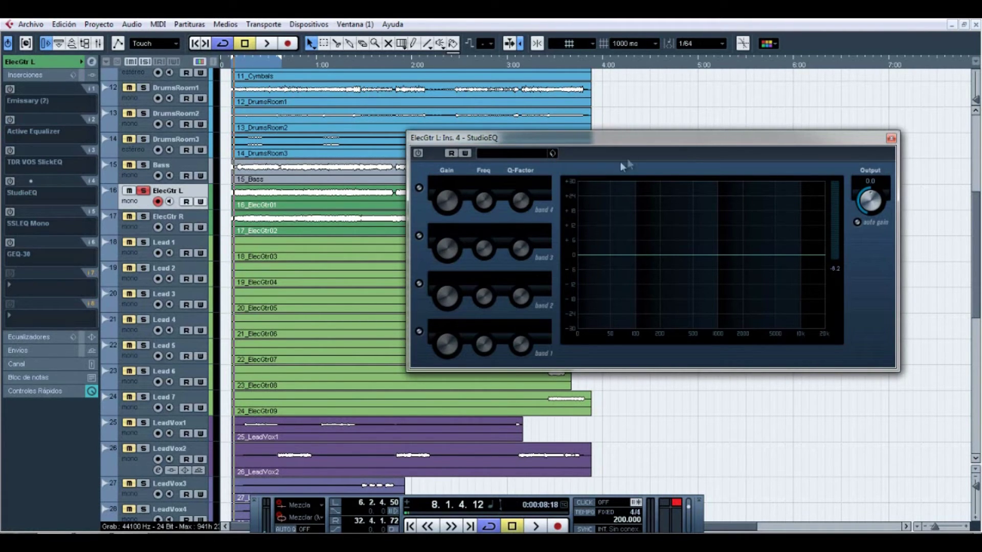
left_click_drag(628, 147, 547, 163)
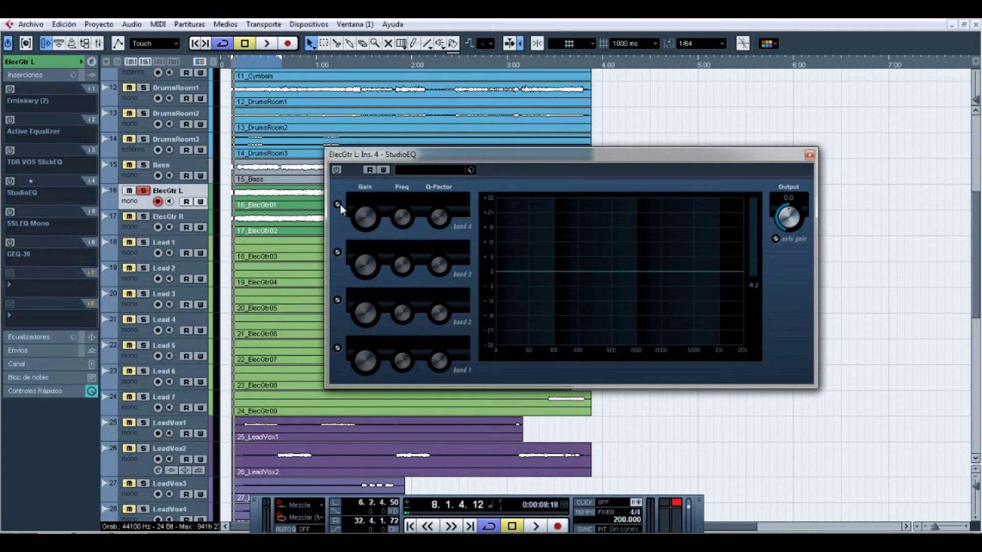
Step: Enable band 3 of StudioEQ and, during playback, set its gain to 22.6 and frequency to 680
left_click(337, 251)
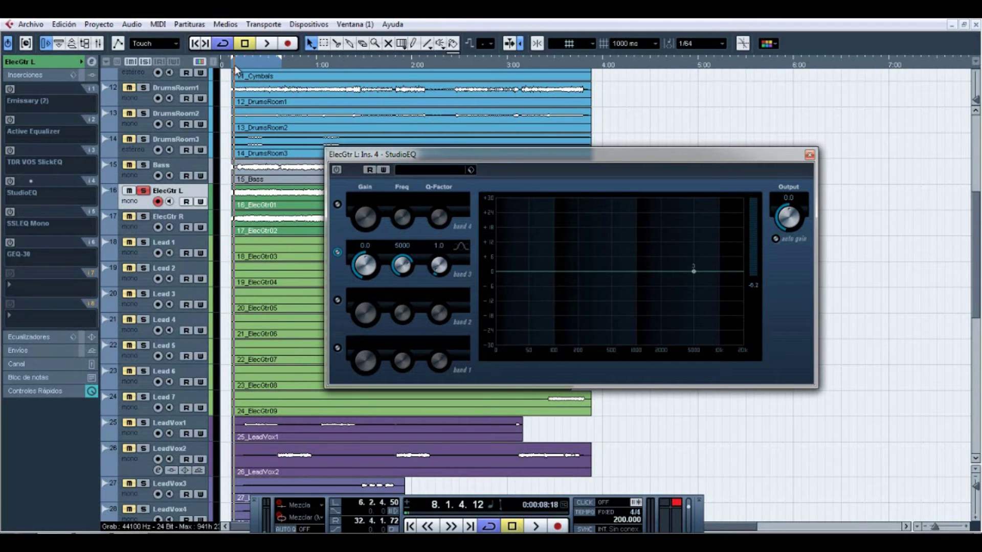
key("space")
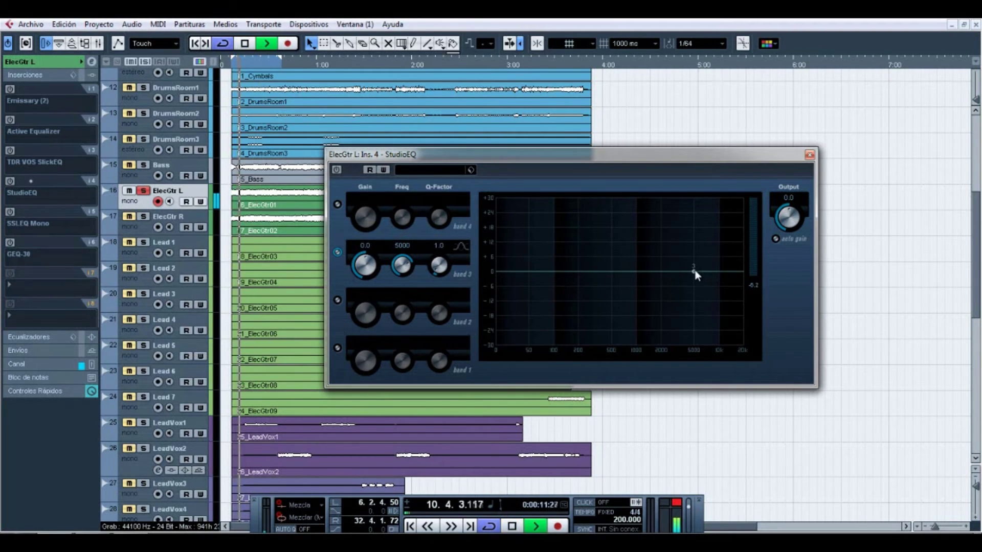
left_click_drag(372, 263, 358, 194)
left_click_drag(404, 262, 404, 293)
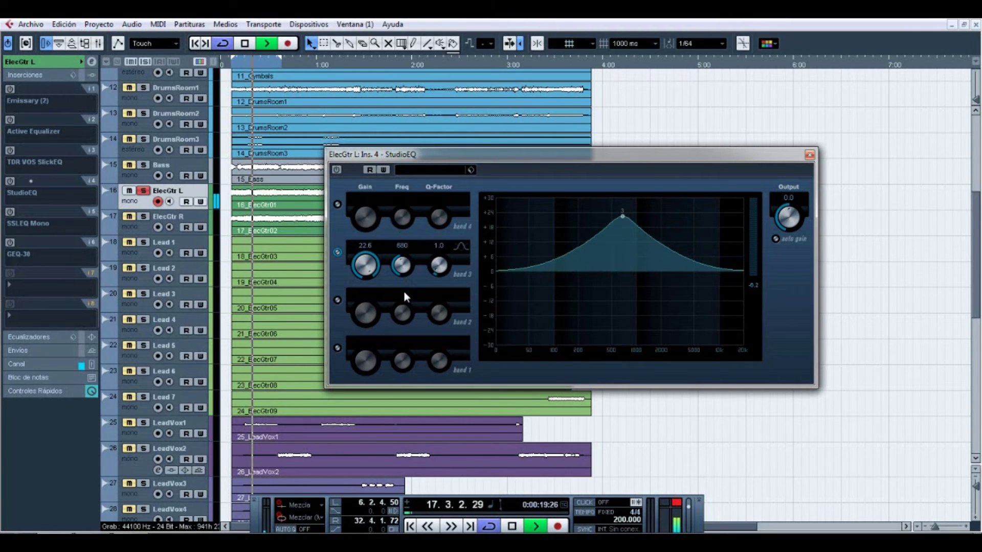
key("space")
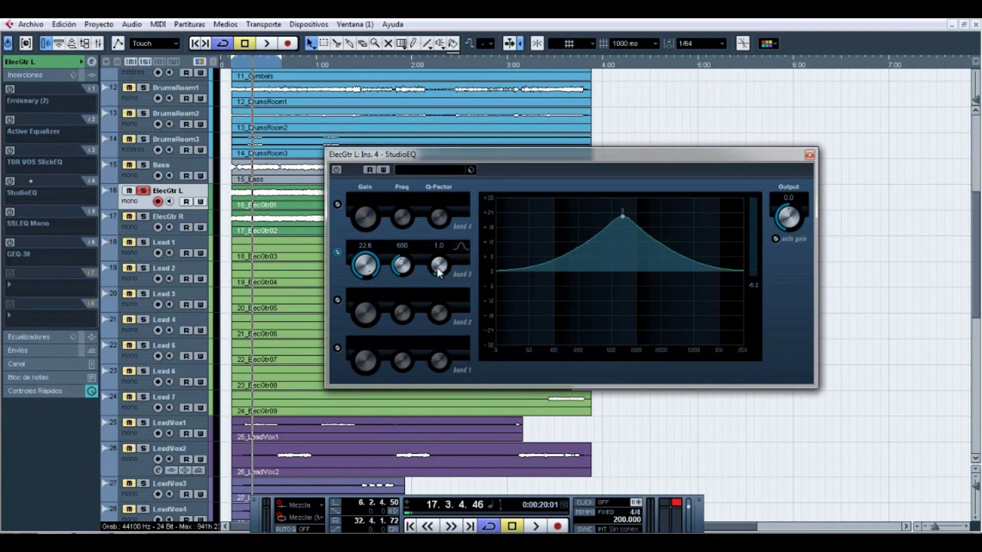
Step: Vary StudioEQ band 3 during playback, leaving its gain at 19.9, frequency at 7053 and Q-Factor at 6.0
key("space")
left_click_drag(439, 272, 435, 138)
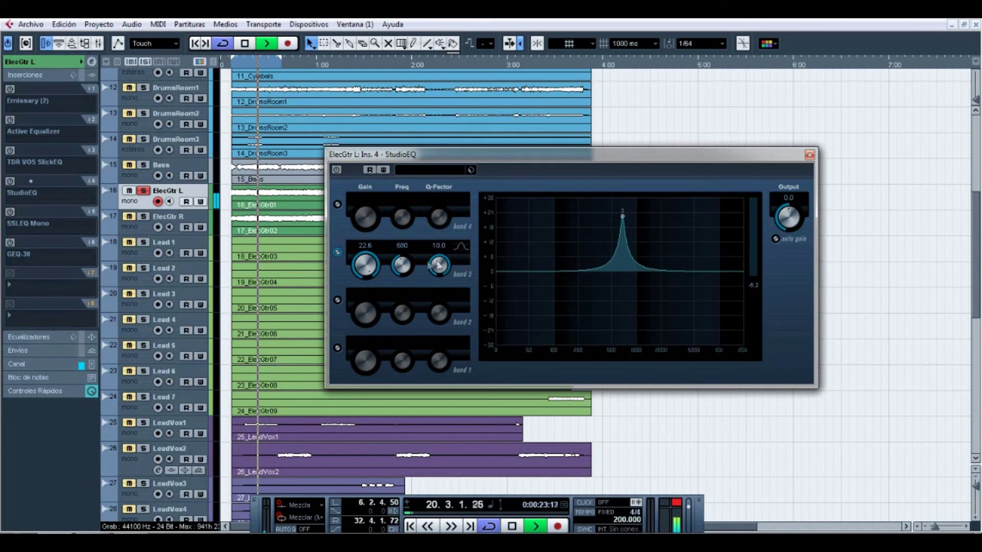
left_click_drag(368, 264, 433, 330)
key("space")
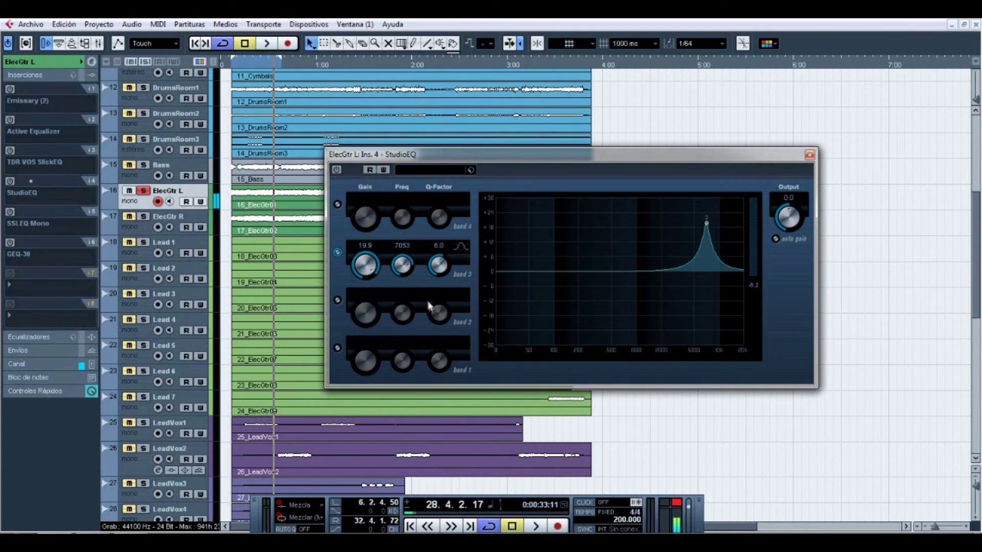
Step: Activate StudioEQ and sweep band 3 during playback, ending with its frequency at 184 and Q-Factor at 1.0
left_click(336, 170)
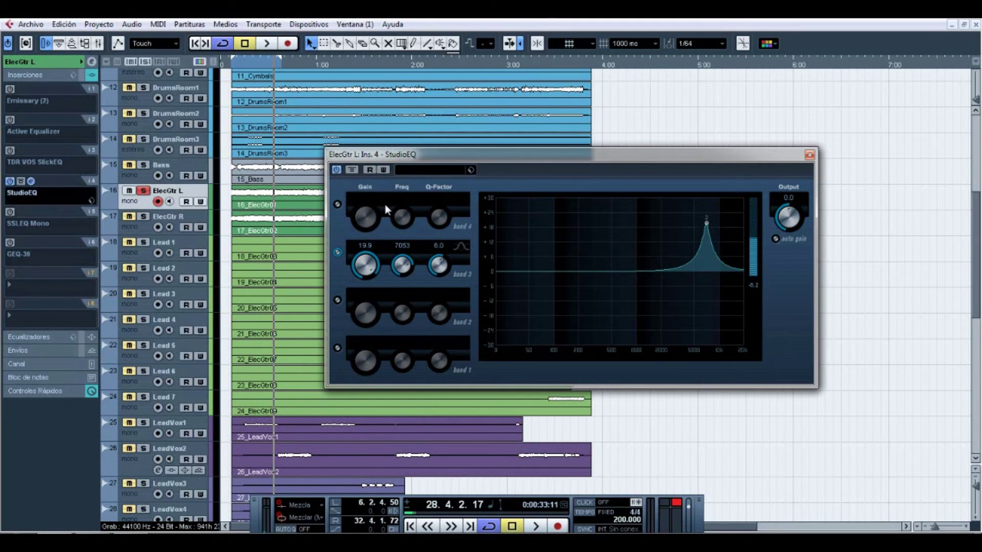
key("space")
left_click_drag(438, 266, 407, 277)
key("ctrl+w")
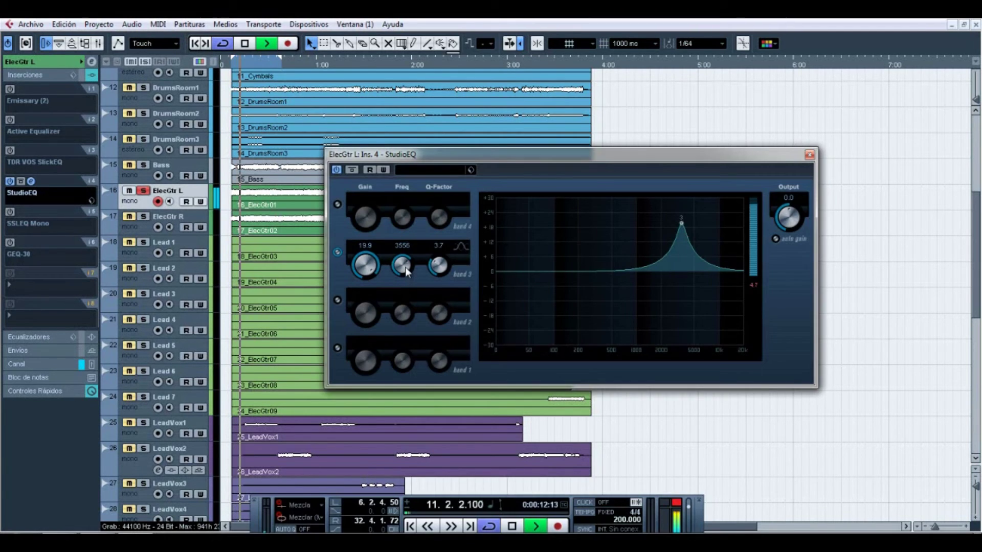
left_click_drag(405, 267, 406, 309)
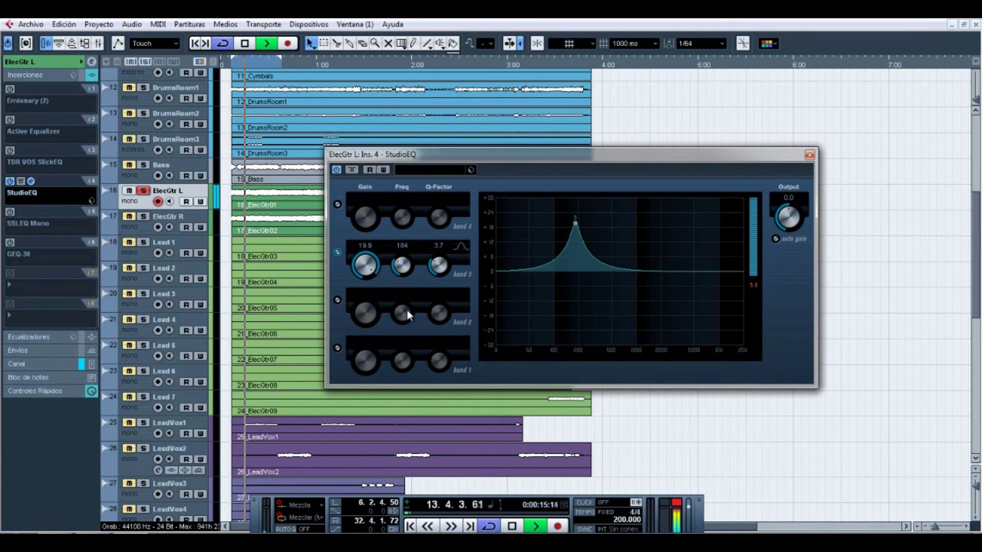
left_click_drag(435, 274, 433, 303)
key("space")
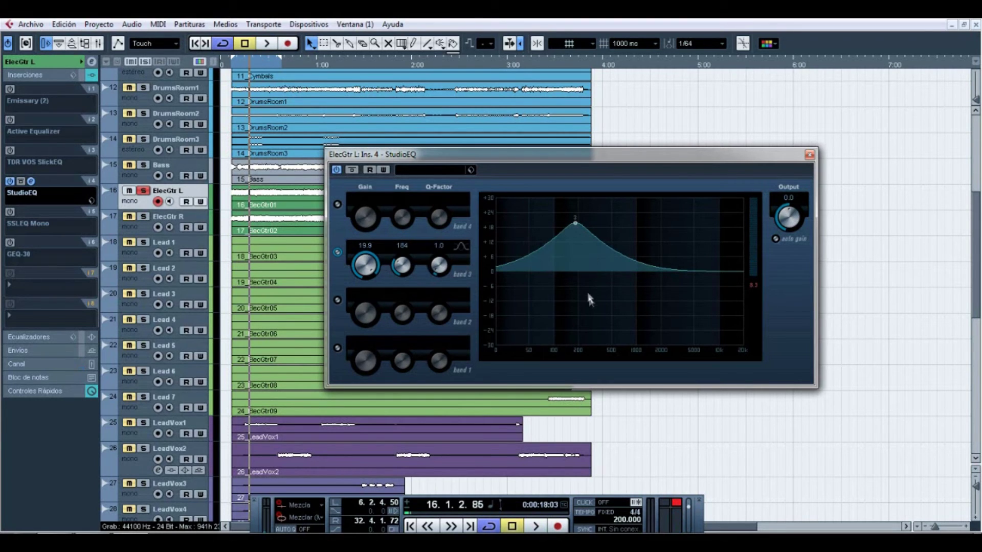
Step: Cut band 3 of StudioEQ during playback to gain -18.7, frequency 591 and Q-Factor 1.5, and disable the band once playback is stopped
key("space")
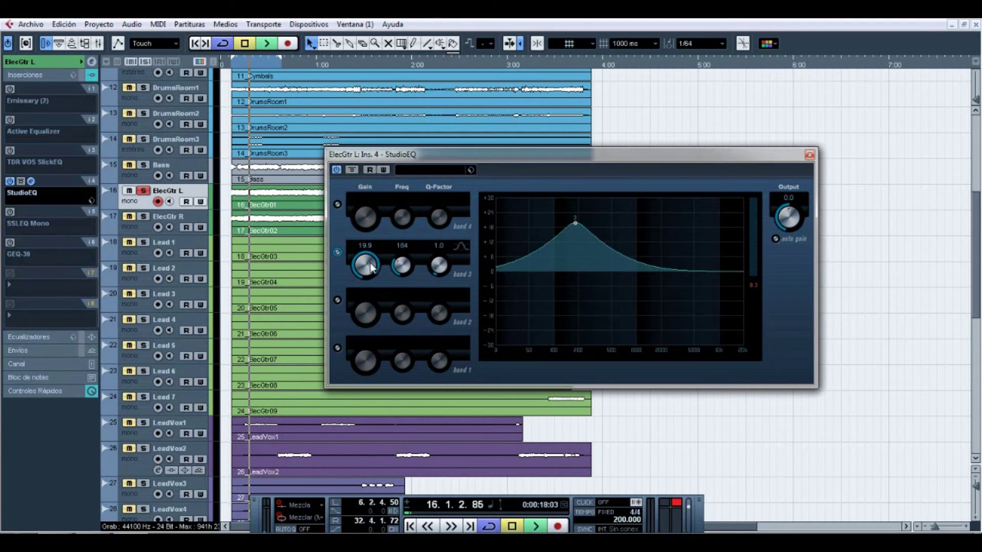
left_click_drag(371, 264, 376, 365)
left_click_drag(394, 271, 439, 265)
key("space")
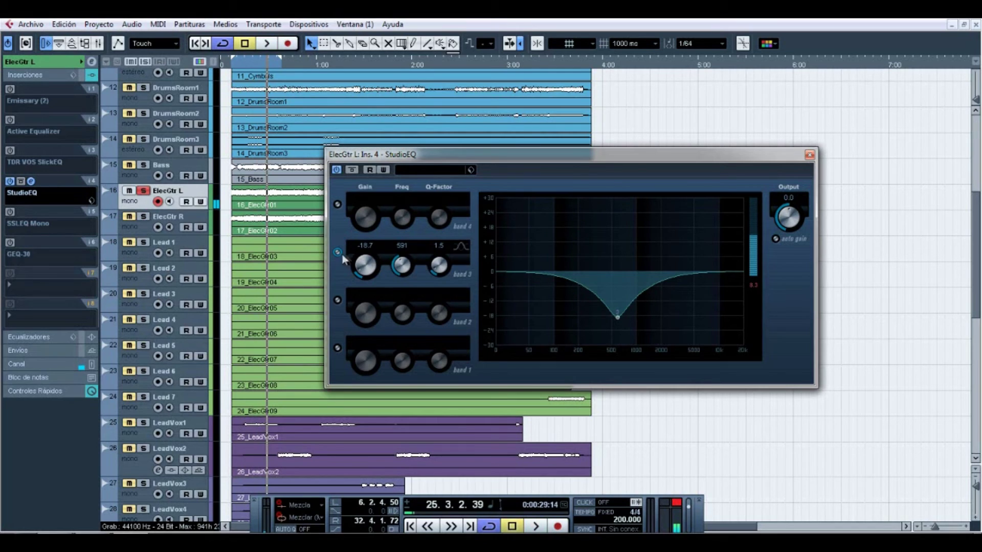
left_click(337, 252)
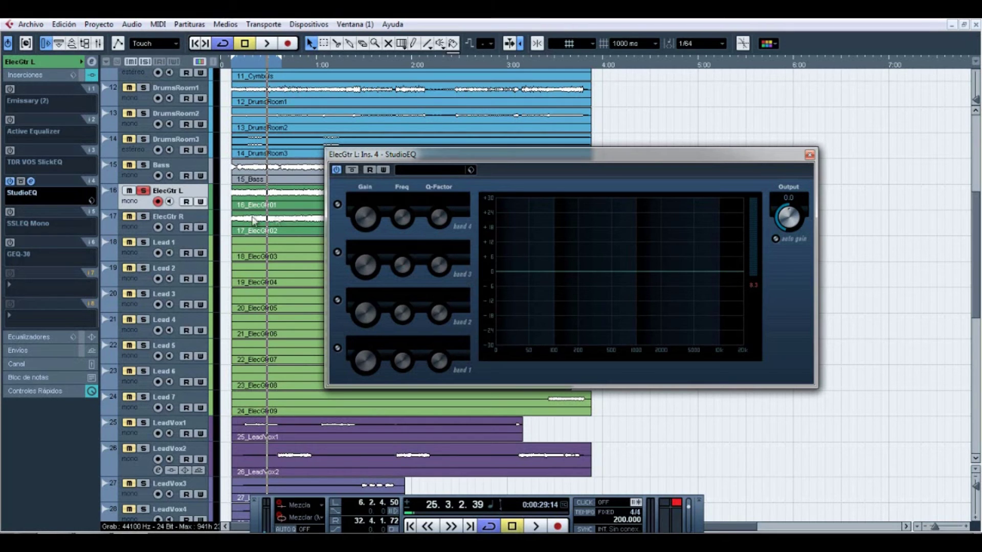
Step: Open SSLEQ Mono from the fifth insert slot of ElecGtr L and place its window below the StudioEQ curve
left_click(30, 213)
left_click_drag(415, 279, 624, 269)
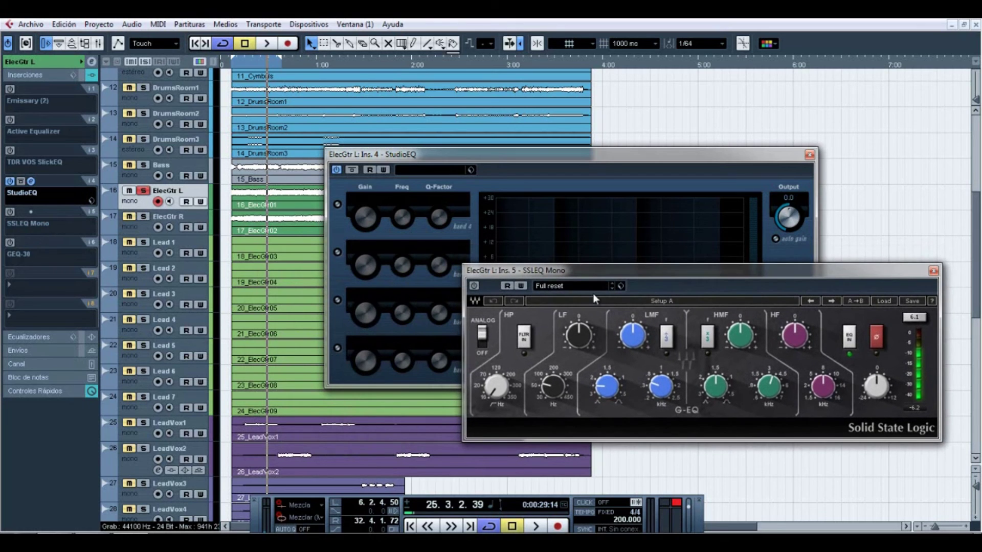
left_click_drag(549, 272, 510, 364)
Step: Enable band 3 of StudioEQ, move its curve point to gain 18.7 at frequency 1038, and disable the band again
left_click(338, 252)
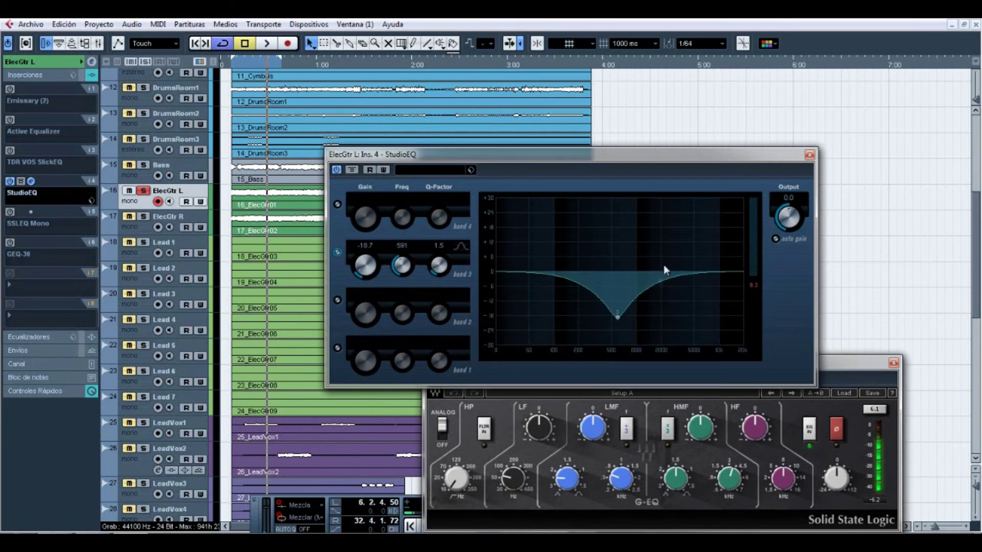
left_click_drag(612, 312, 637, 225)
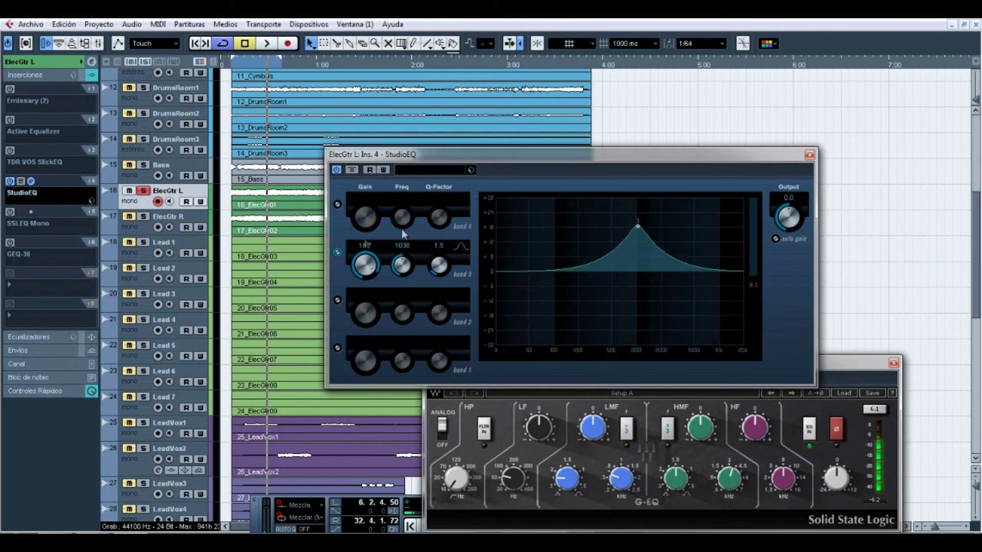
left_click(337, 252)
Step: Place the SSLEQ Mono window over StudioEQ and adjust the Q of its LMF band
left_click_drag(837, 358, 818, 200)
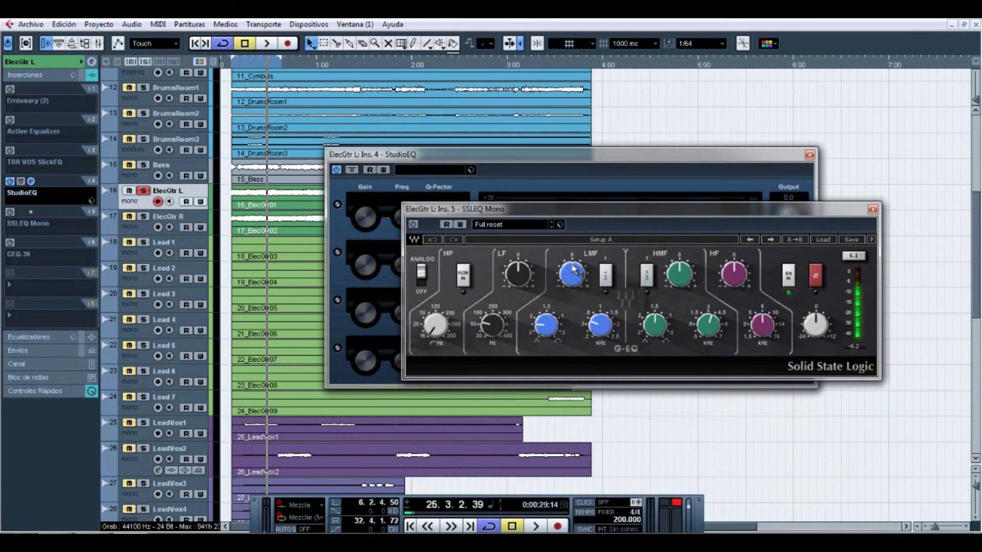
mouse_move(543, 331)
left_click_drag(541, 334, 542, 342)
mouse_move(546, 330)
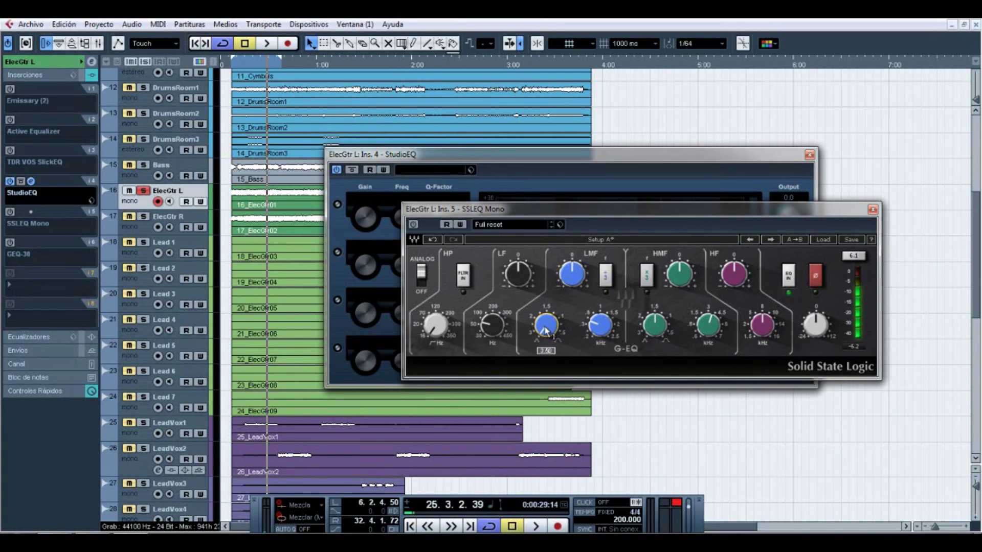
Step: Uncover StudioEQ, re-enable its band 3 and widen the curve to a Q-Factor of 0.5
left_click_drag(589, 210, 732, 298)
left_click(337, 253)
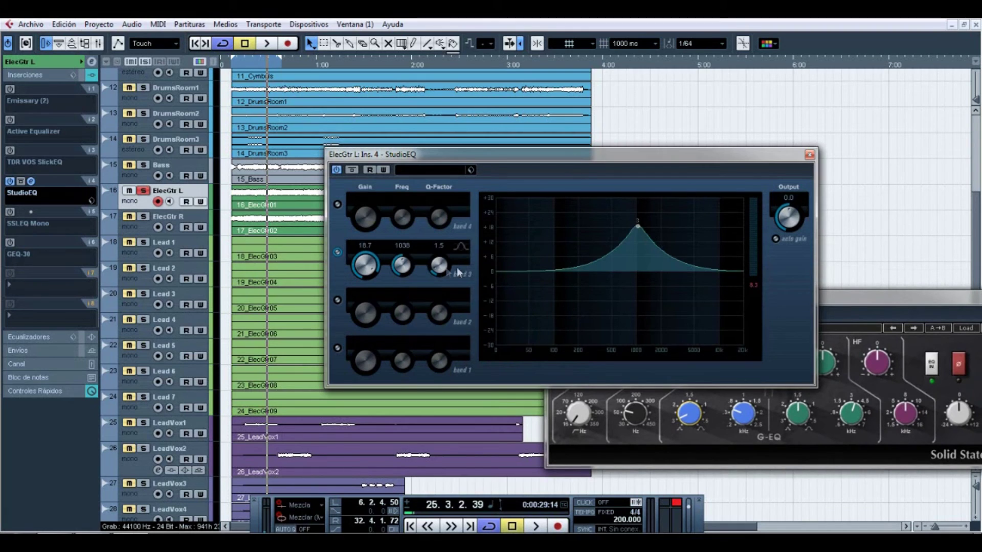
left_click_drag(436, 269, 444, 322)
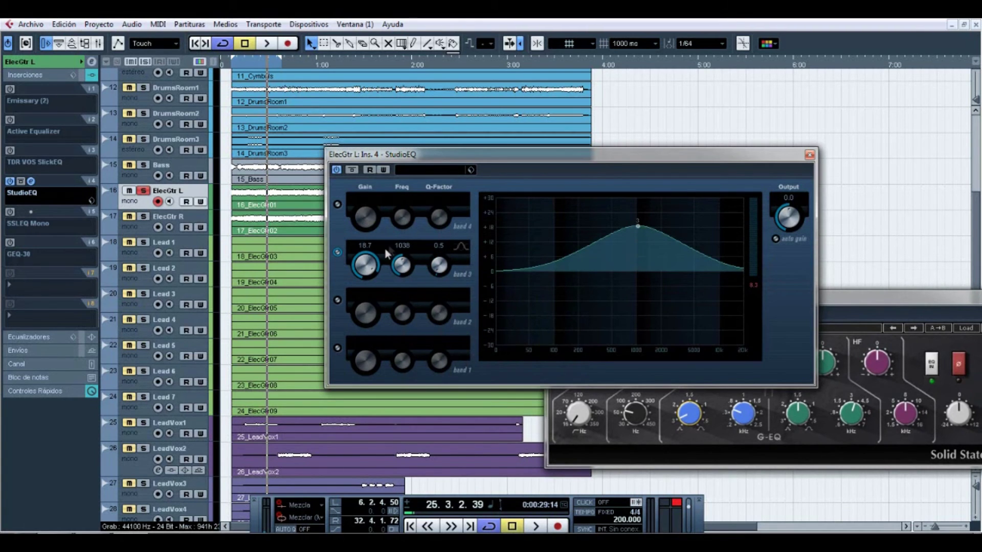
Step: Bring SSLEQ Mono back in front of StudioEQ and vary the frequency and gain of its LMF band
left_click(30, 212)
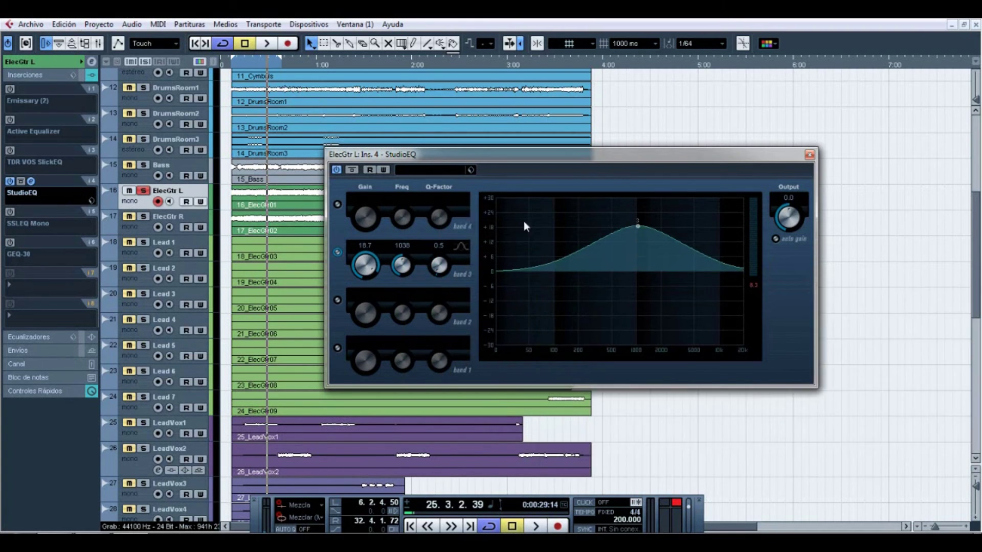
left_click(31, 212)
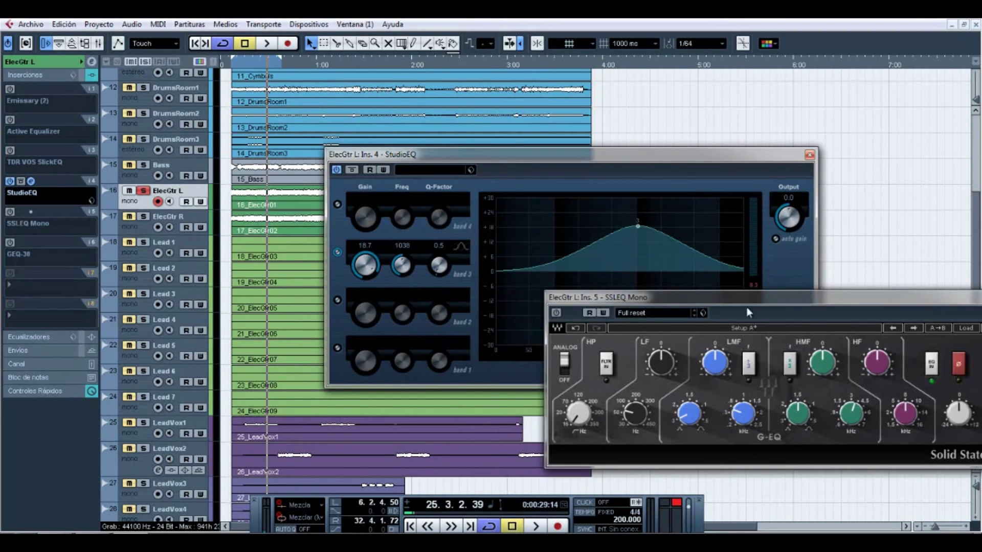
left_click_drag(744, 300, 739, 278)
left_click_drag(740, 398, 740, 348)
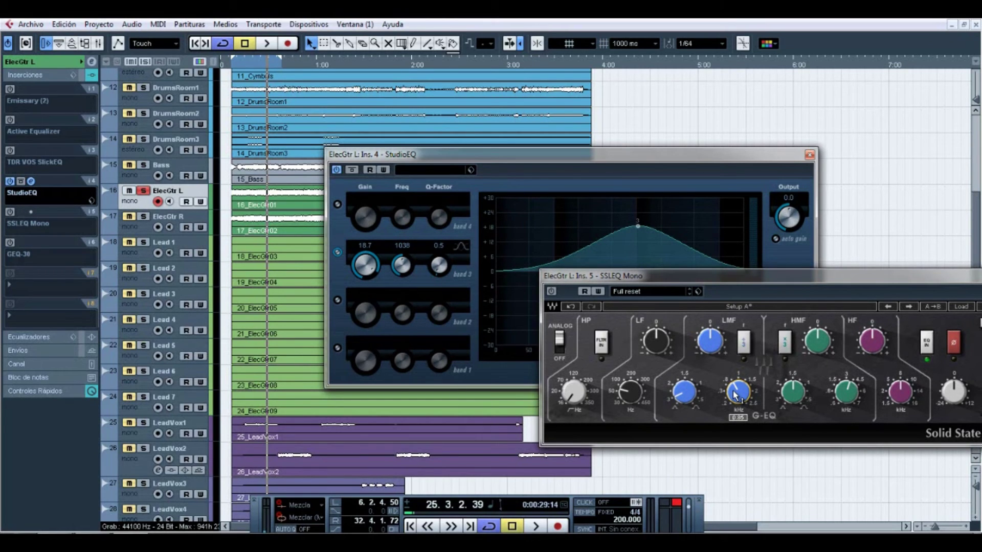
left_click_drag(735, 394, 743, 281)
mouse_move(739, 397)
left_click_drag(740, 396, 740, 532)
mouse_move(710, 343)
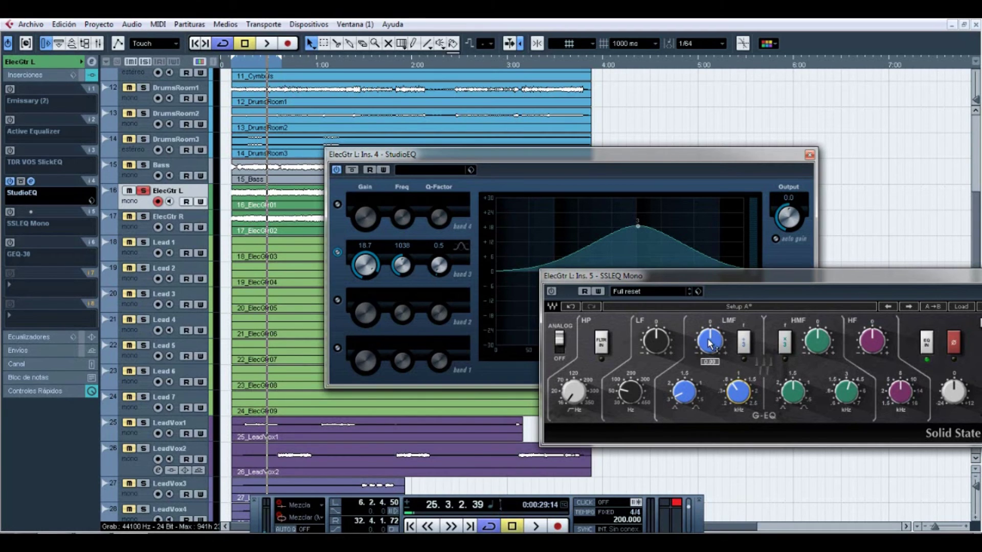
mouse_move(709, 344)
left_mouse_down()
mouse_move(707, 508)
mouse_move(712, 340)
left_mouse_up()
Step: Compare the band controls of SSLEQ Mono with the StudioEQ curve by rearranging the two plug-in windows
left_click_drag(716, 280, 628, 273)
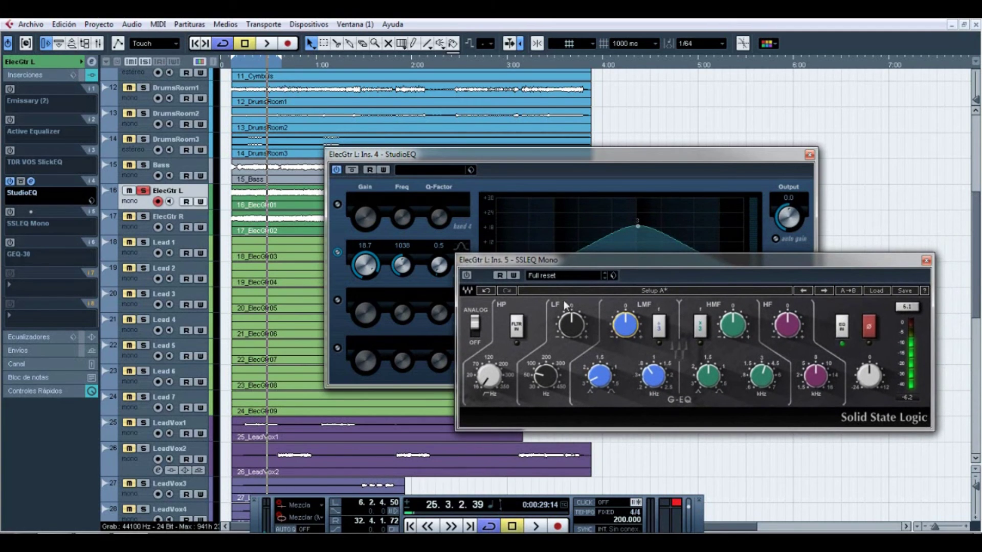
mouse_move(576, 324)
left_click_drag(609, 258, 591, 315)
left_click(579, 152)
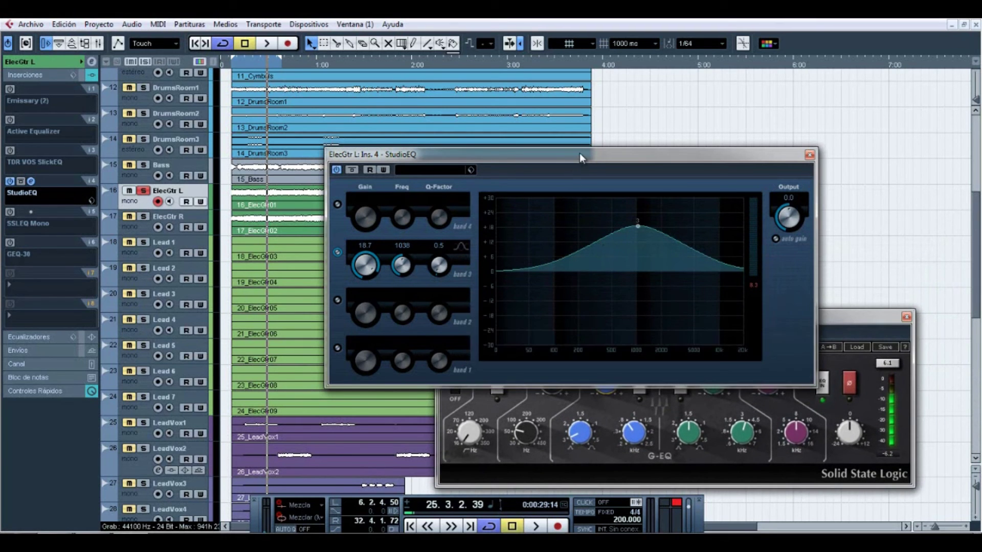
left_click(821, 317)
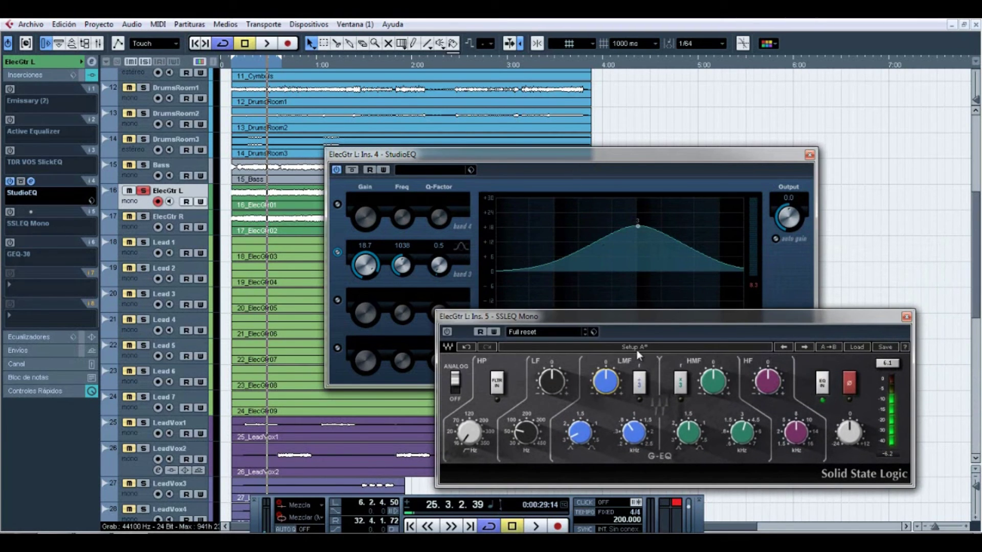
left_click_drag(678, 327, 757, 340)
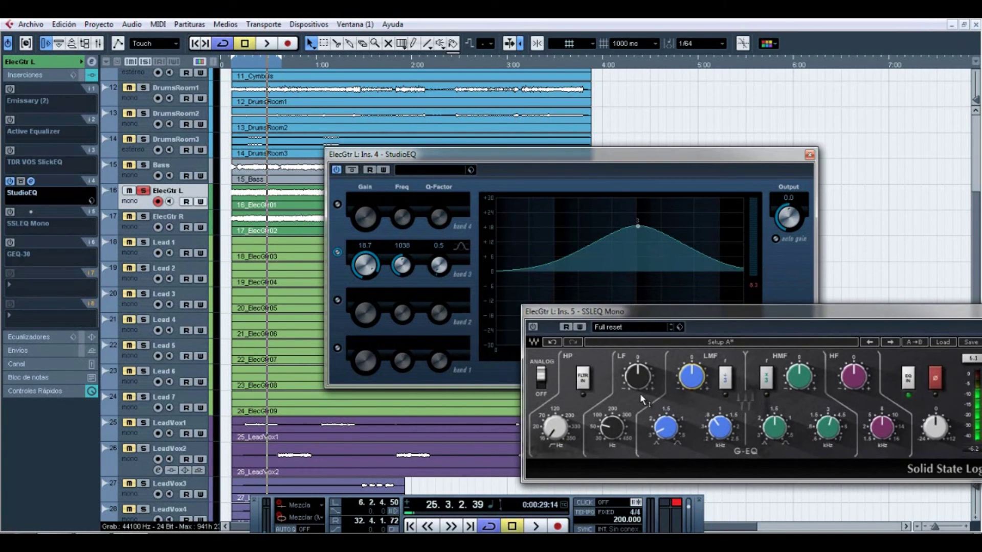
left_click_drag(681, 318, 623, 318)
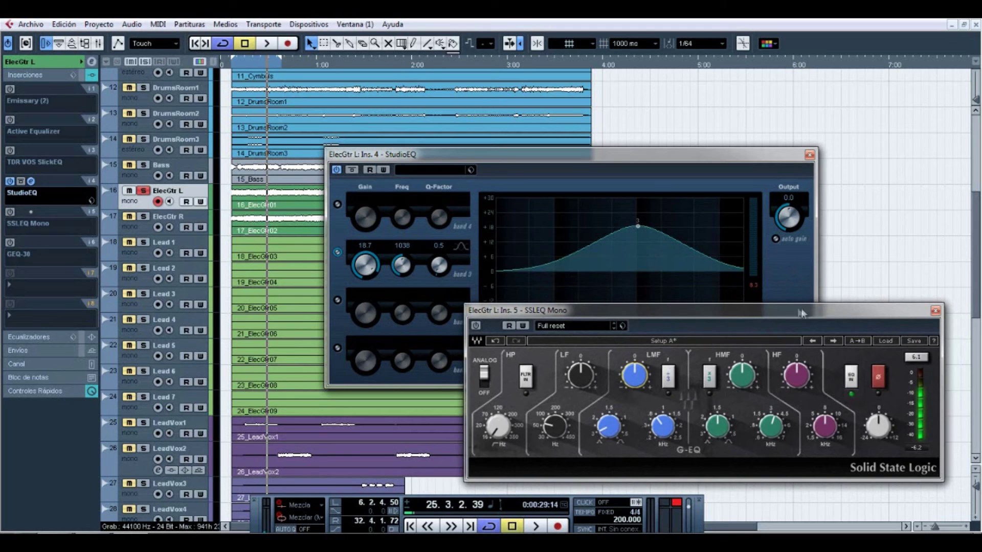
Step: Close the SSLEQ Mono and StudioEQ windows and deactivate StudioEQ in the inserts of ElecGtr L
left_click(934, 313)
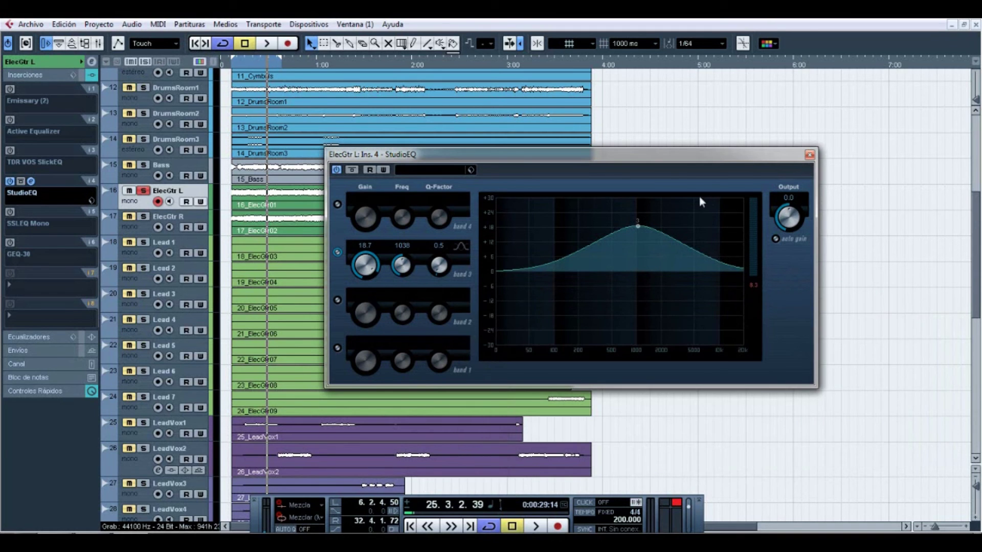
left_click(809, 156)
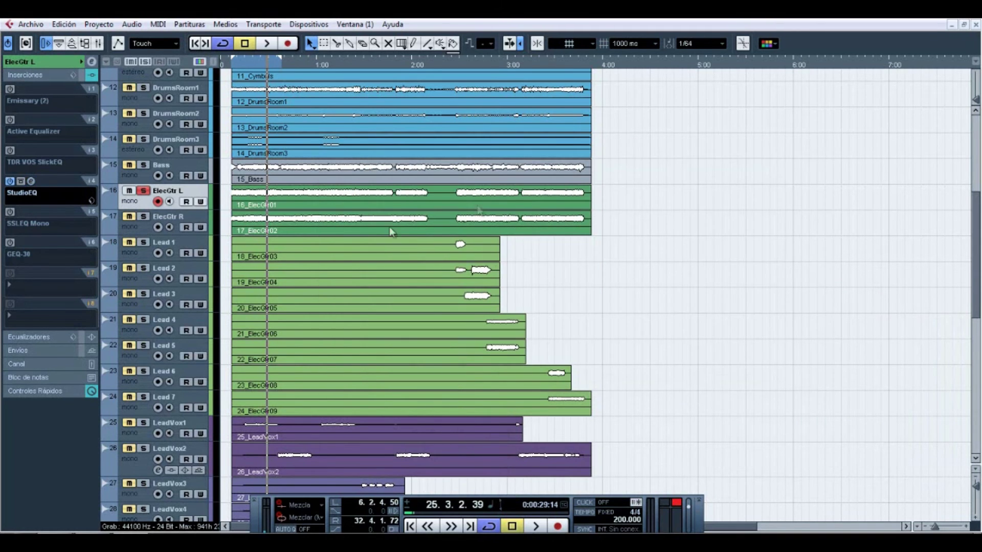
left_click(10, 181)
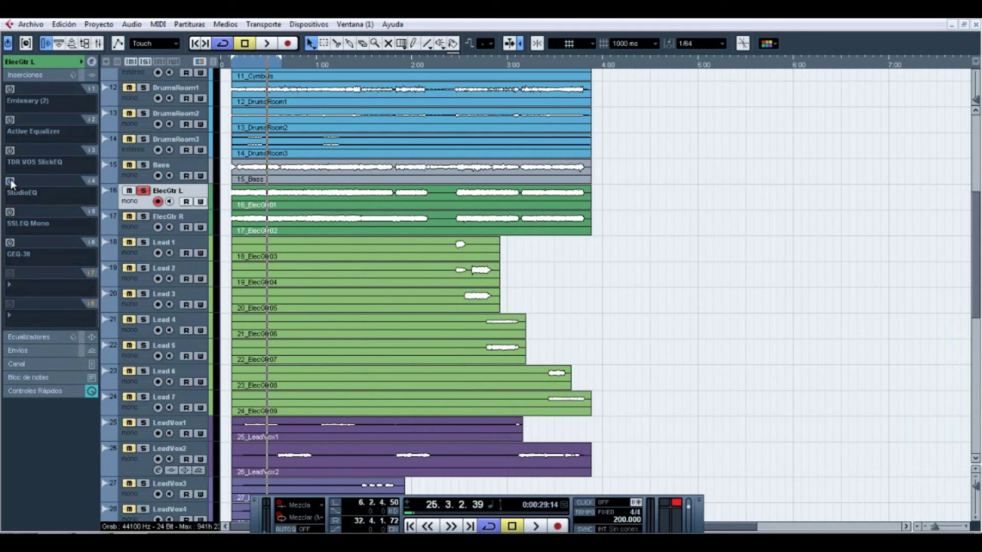
Step: Open GEQ-30 from the sixth insert slot and try its lowest bands and the 1k slider, leaving 1k at 0.4
left_click(31, 243)
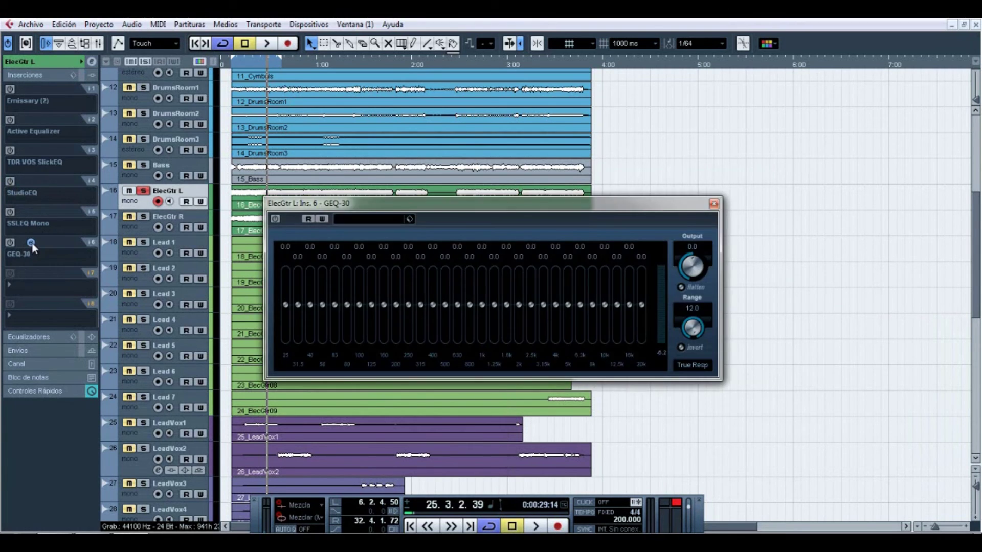
left_click_drag(439, 206, 662, 174)
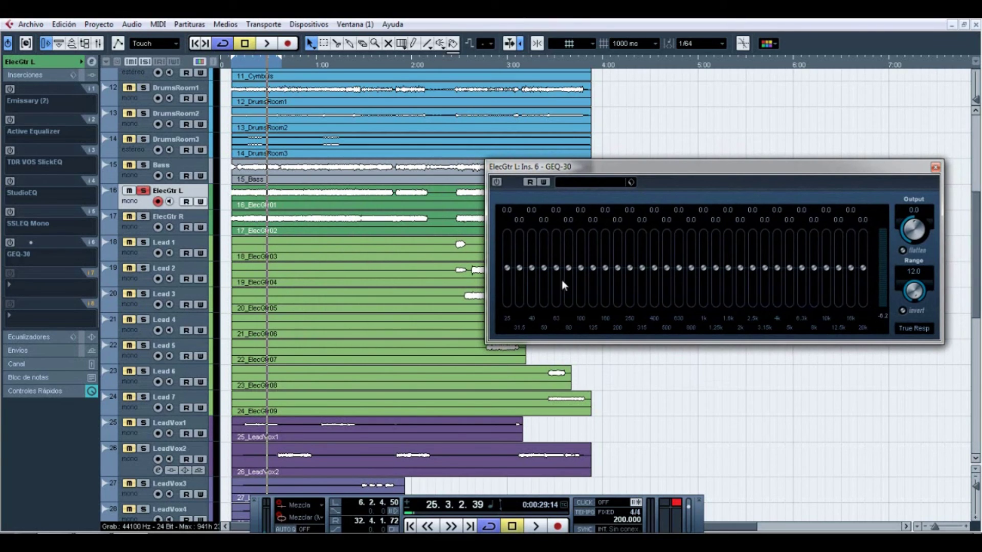
left_click_drag(507, 268, 510, 272)
left_click(507, 269, "ctrl")
left_click(518, 270, "ctrl")
left_click_drag(704, 268, 708, 246)
left_click(702, 236)
left_click_drag(703, 237, 705, 266)
Step: Activate GEQ-30 and, during playback, cut 50, 63 and 80 Hz to -12.0 and boost 4k, 5k and 6.3k to 8.6, 7.2 and 8.2
left_click(497, 182)
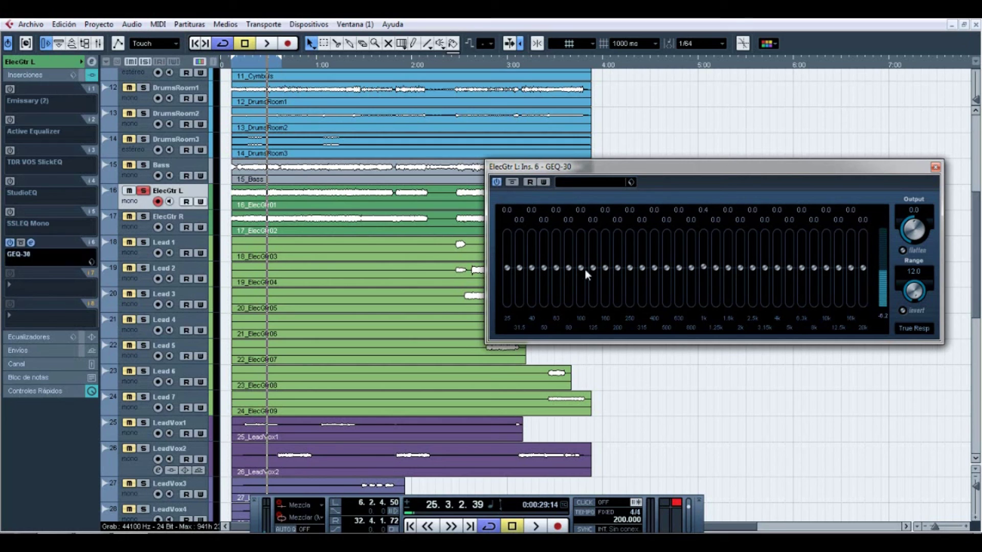
left_click(232, 66)
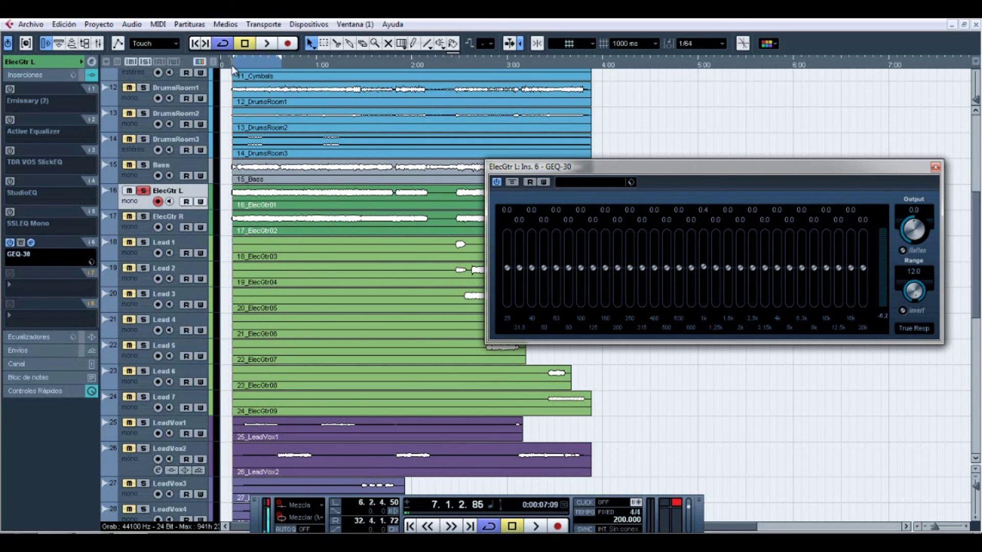
key("space")
mouse_move(556, 270)
left_mouse_down()
mouse_move(560, 219)
mouse_move(562, 326)
mouse_move(553, 271)
mouse_move(542, 312)
left_mouse_up()
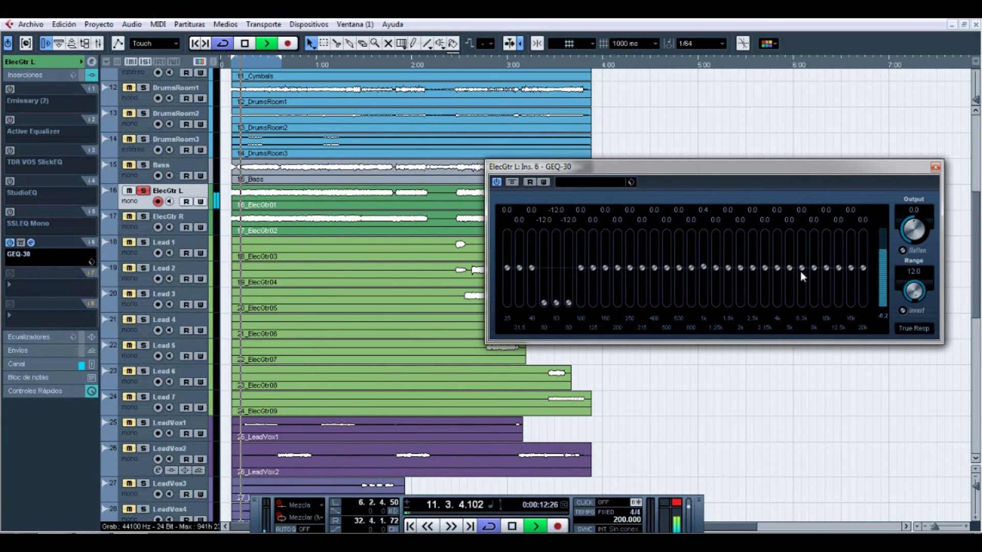
mouse_move(776, 268)
left_mouse_down()
mouse_move(775, 240)
mouse_move(791, 269)
mouse_move(788, 247)
mouse_move(804, 272)
mouse_move(805, 245)
left_mouse_up()
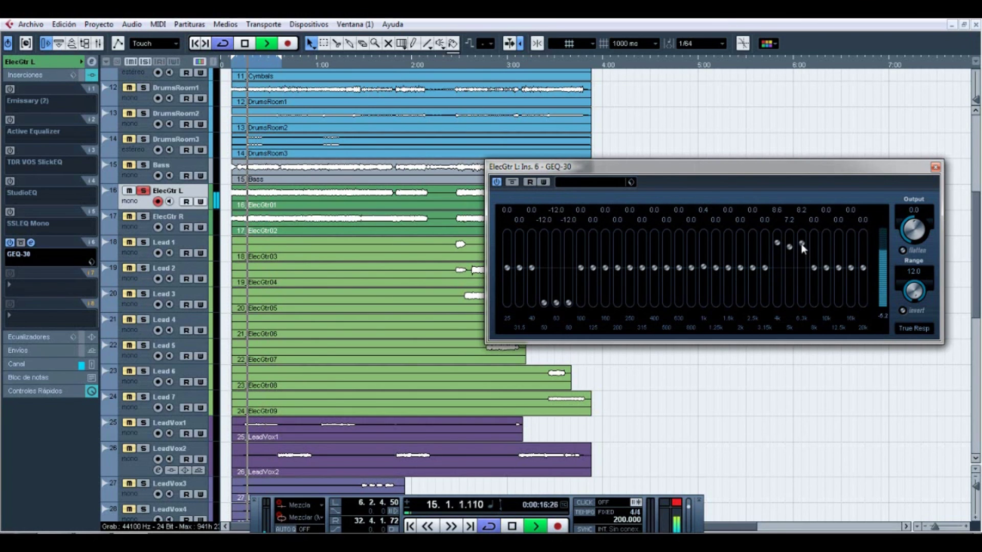
Step: Cut the GEQ-30 bands 800, 1k, 1.25k, 16k and 20k to -12.0 and set 12.5k to 6.5 during playback
left_click_drag(716, 267, 713, 303)
left_click_drag(702, 266, 691, 303)
mouse_move(856, 268)
left_mouse_down()
mouse_move(851, 244)
mouse_move(838, 267)
mouse_move(838, 248)
mouse_move(852, 242)
mouse_move(868, 273)
mouse_move(865, 236)
mouse_move(866, 315)
left_mouse_up()
left_click_drag(852, 258, 851, 304)
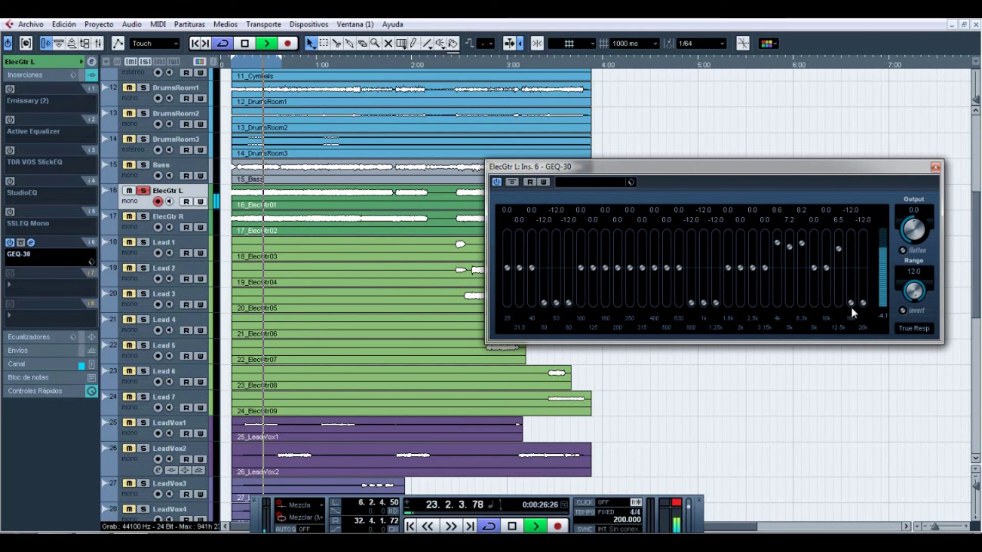
Step: Audition a boost of the GEQ-30 200 Hz band during playback, set it back to -0.2 and stop playback
mouse_move(617, 268)
left_mouse_down()
mouse_move(619, 236)
mouse_move(619, 303)
mouse_move(618, 238)
left_mouse_up()
left_click_drag(618, 236, 623, 269)
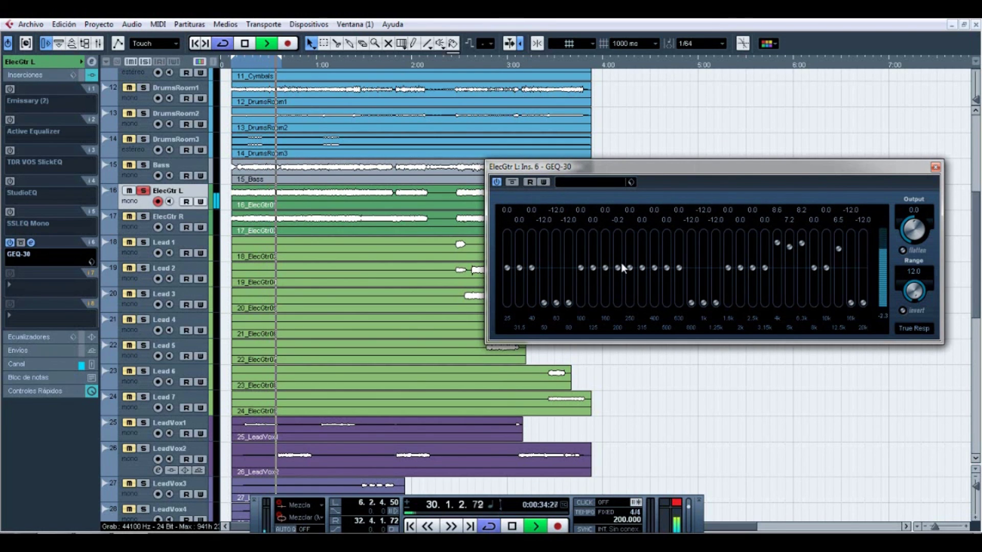
key("space")
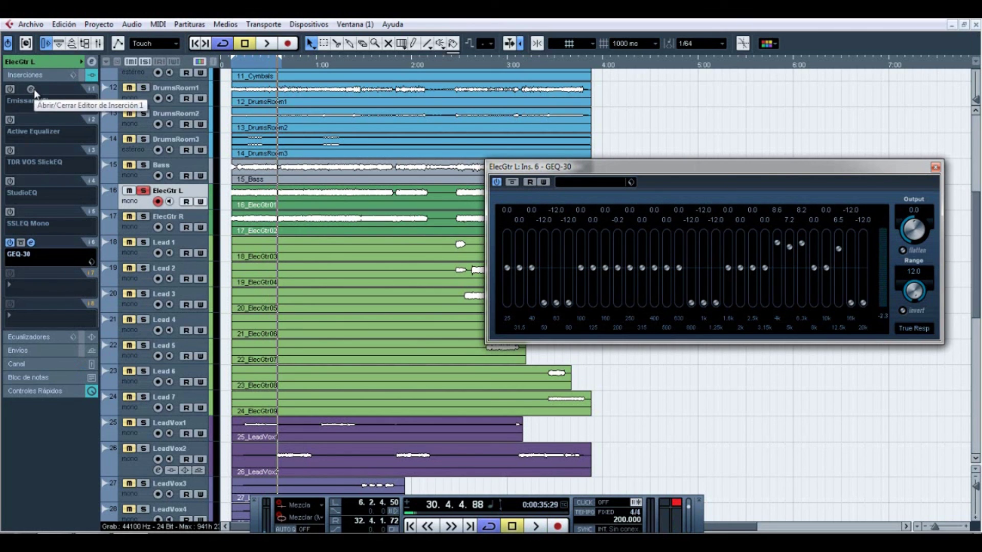
Step: Open Active Equalizer from the second insert slot, place it beside GEQ-30 to compare the two equalizers, and close it
left_click(30, 121)
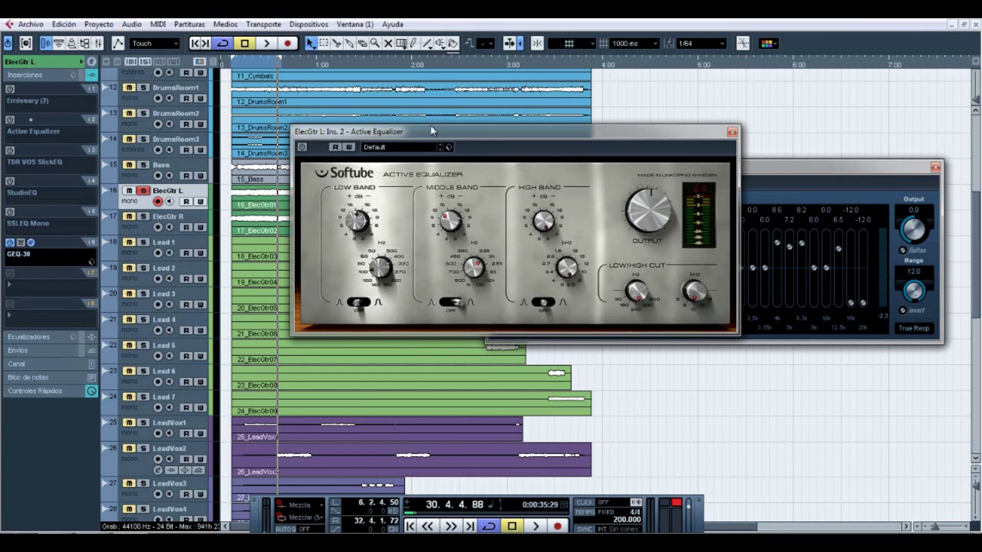
left_click_drag(460, 137, 198, 176)
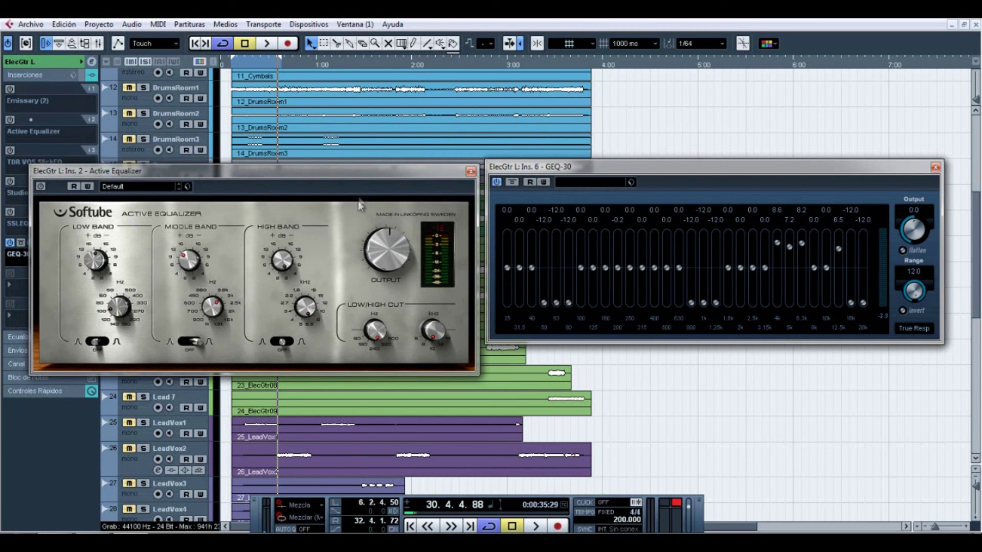
mouse_move(366, 176)
left_mouse_down()
mouse_move(321, 180)
mouse_move(363, 167)
left_mouse_up()
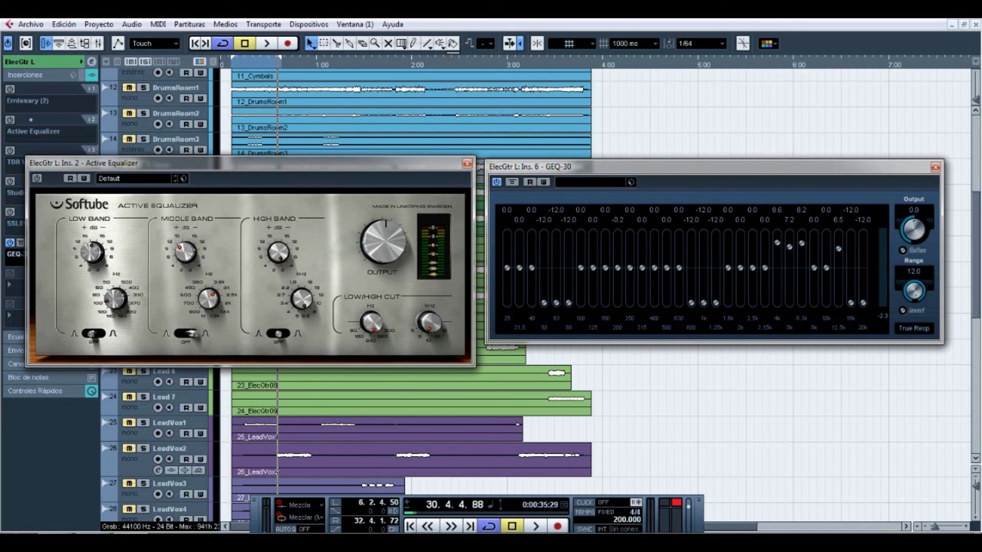
left_click(467, 163)
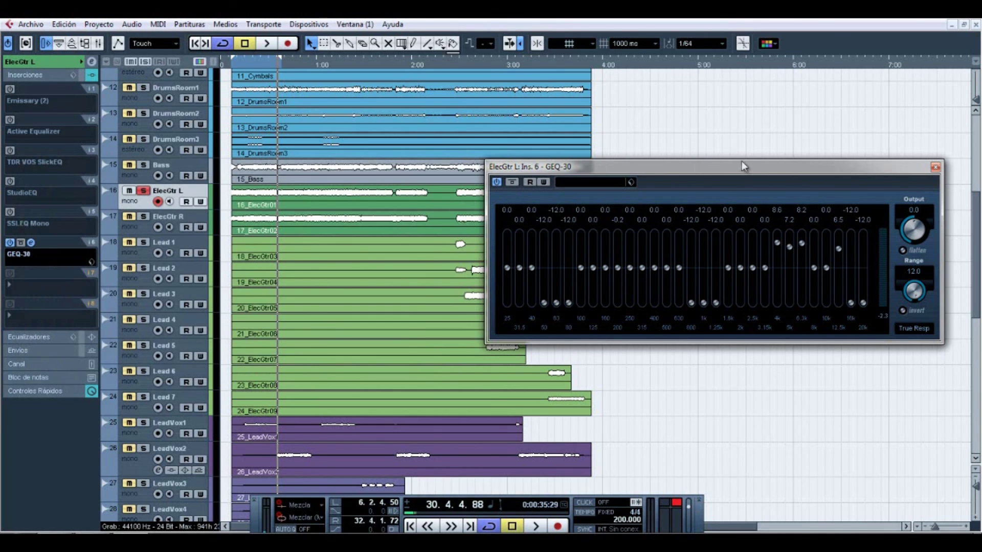
Step: Close GEQ-30 and remove it from the sixth insert slot of ElecGtr L, discarding its changes
left_click(936, 167)
left_click(21, 253)
left_click(68, 64)
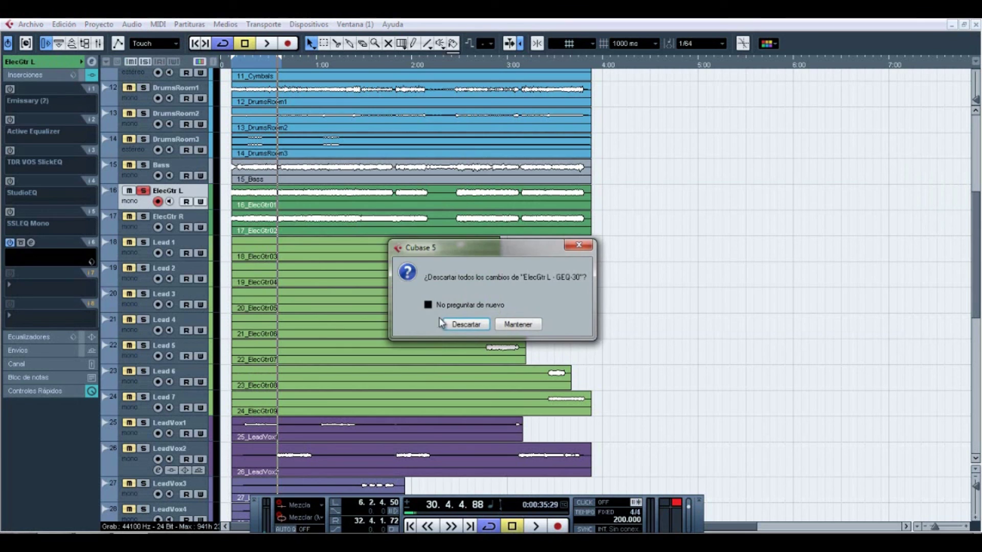
left_click(443, 322)
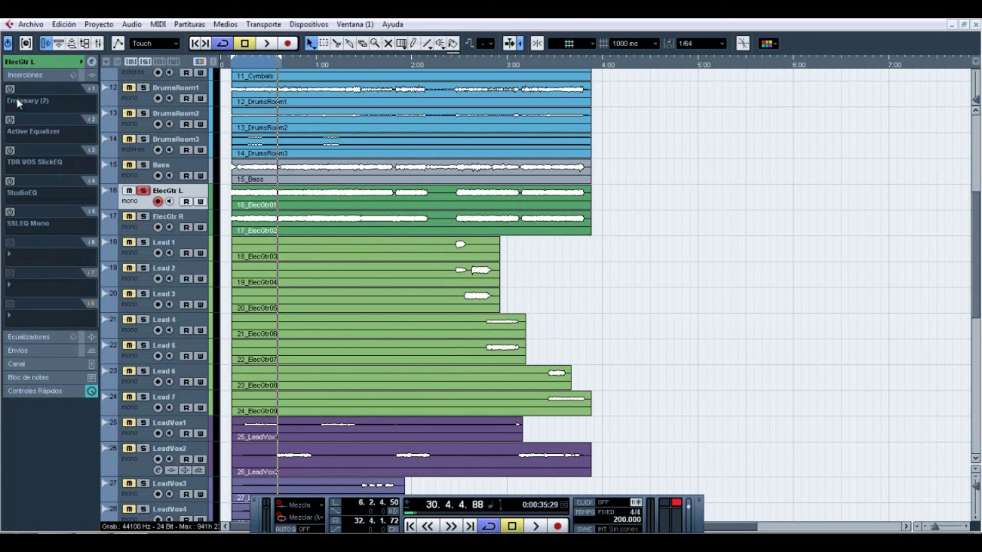
Step: Open the Emissary (2) amp from the first insert slot to view its controls, and close it
left_click(30, 88)
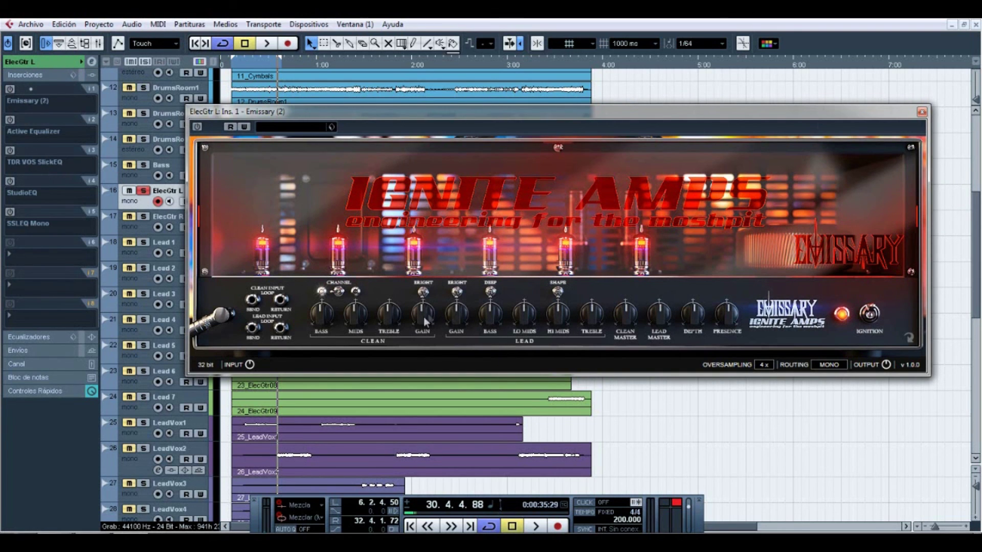
left_click(922, 112)
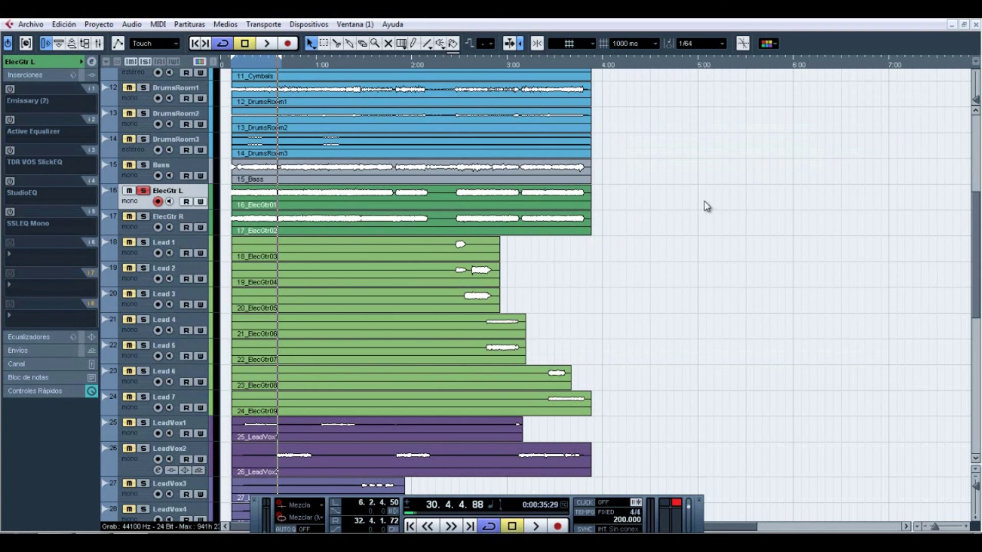